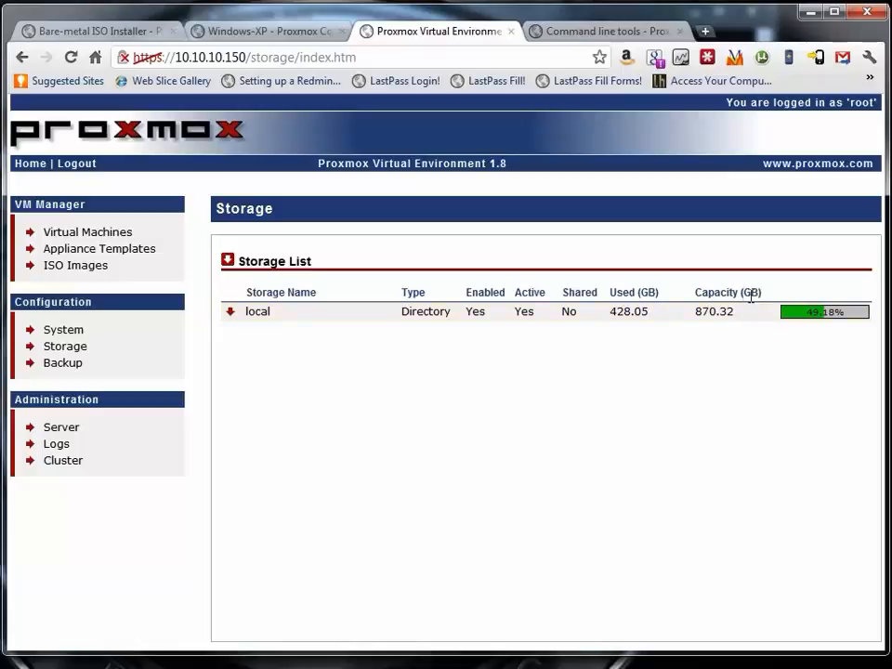
# Step: Review the directory path and content types in the local storage's settings, and save them
pyautogui.click(227, 262)
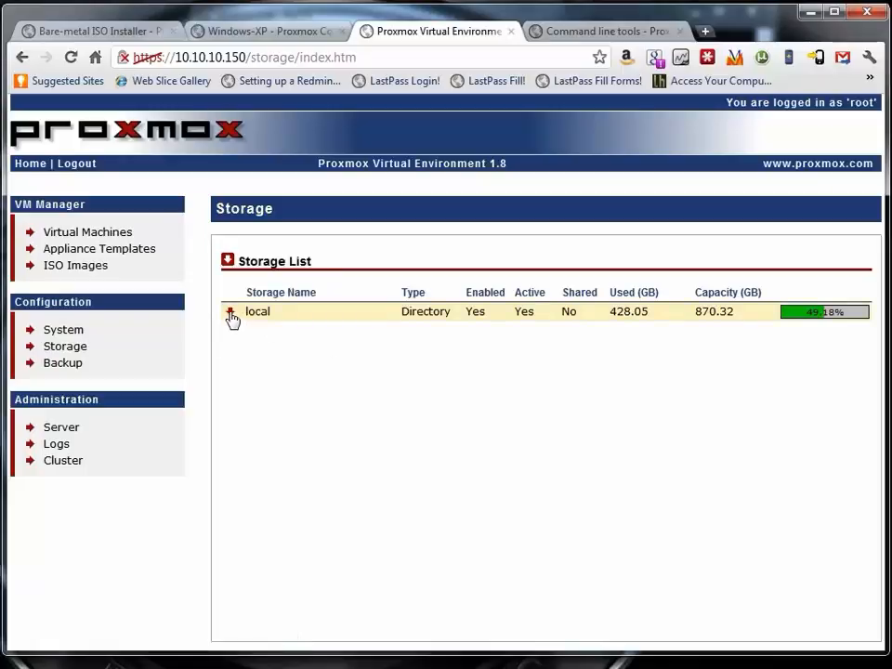
pyautogui.click(241, 331)
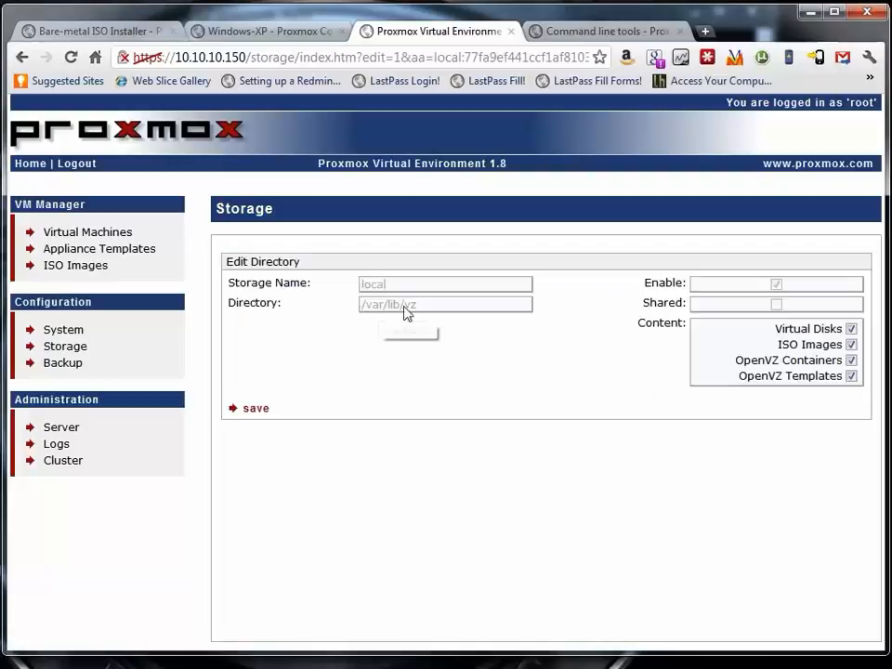
pyautogui.moveTo(415, 305); pyautogui.dragTo(319, 298)
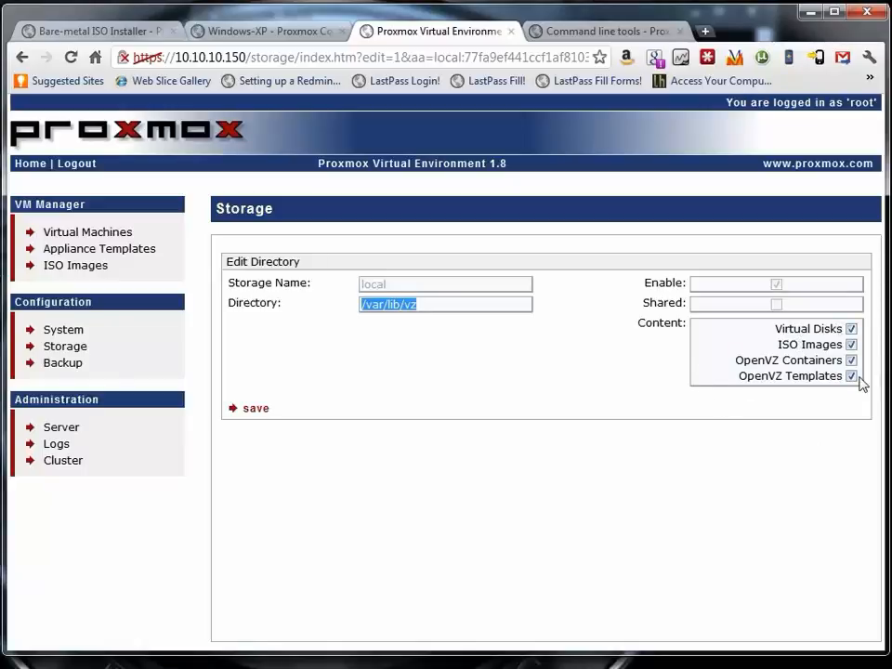
pyautogui.click(254, 409)
# Step: Examine the content type options for adding an NFS share, and return to the storage list without adding one
pyautogui.click(227, 264)
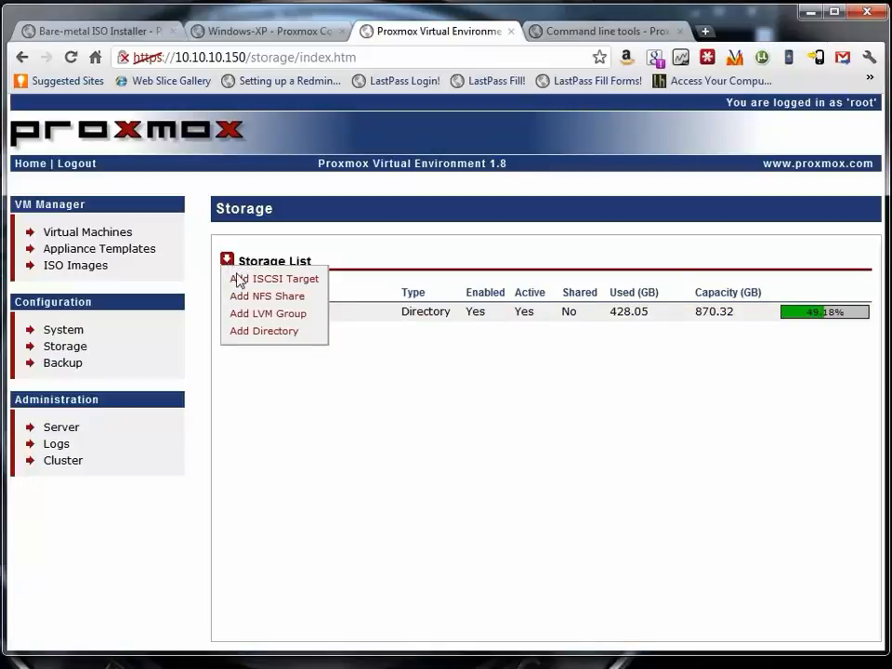
pyautogui.click(257, 297)
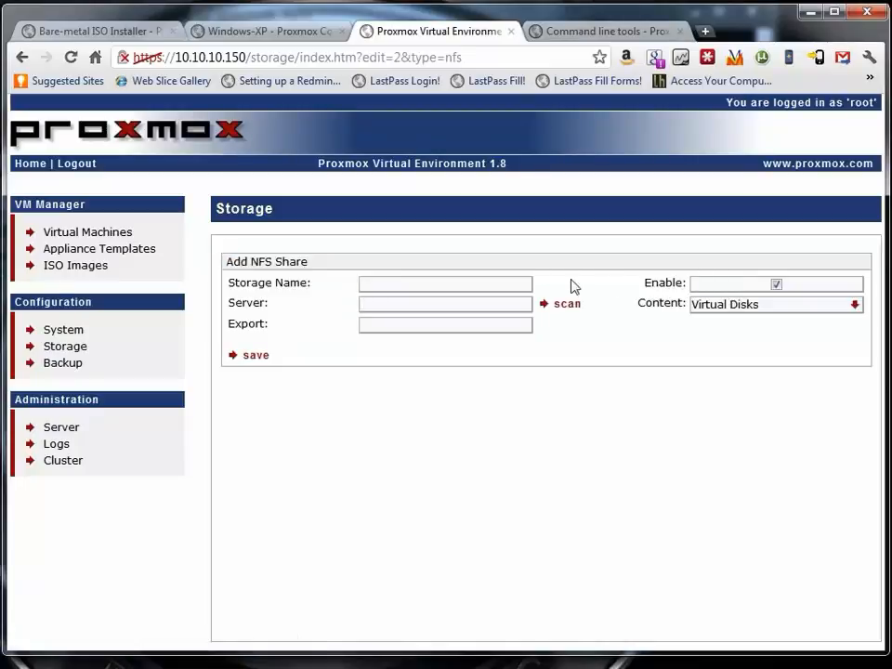
pyautogui.click(453, 283)
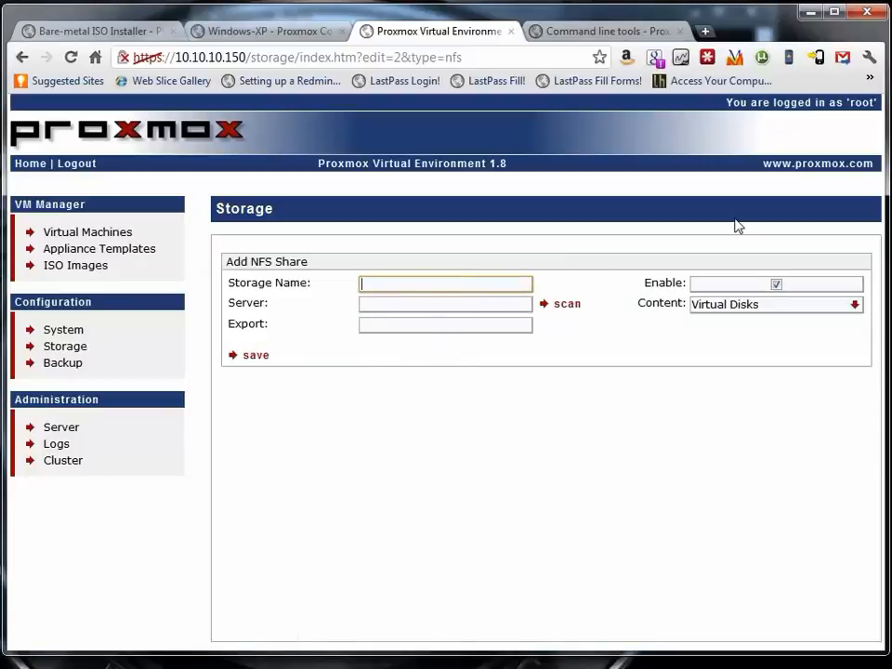
pyautogui.click(857, 306)
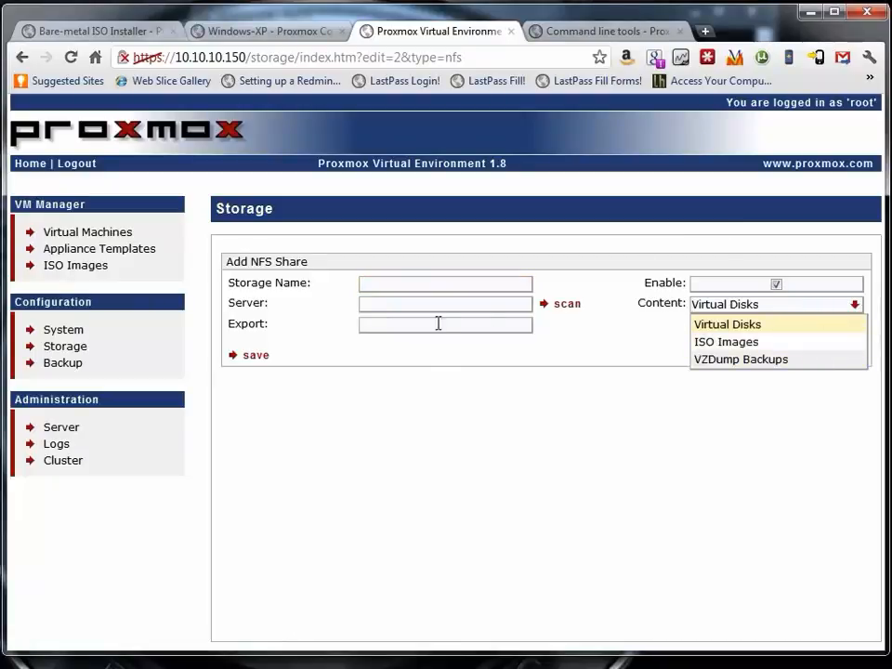
pyautogui.click(21, 54)
pyautogui.click(49, 58)
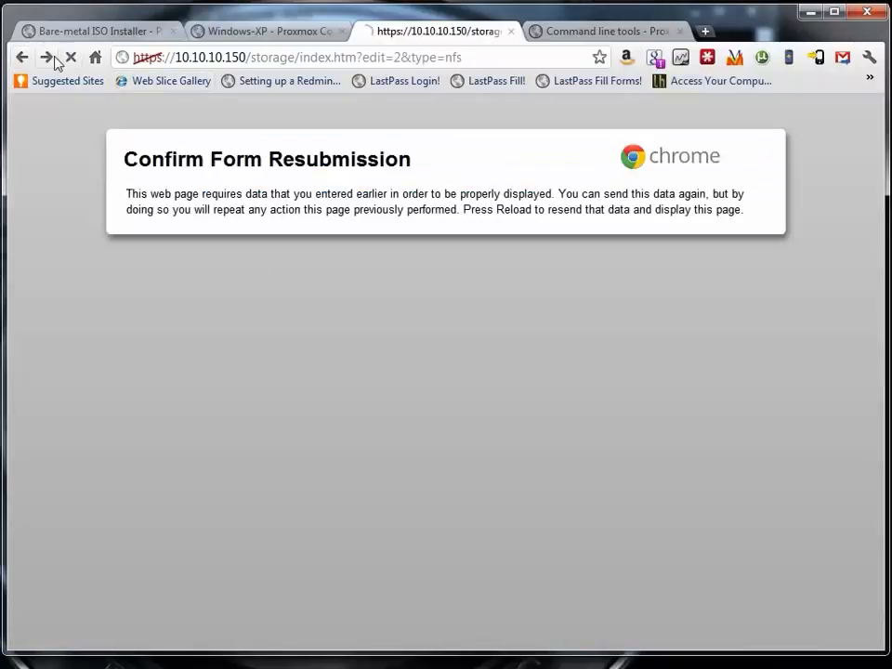
pyautogui.click(69, 349)
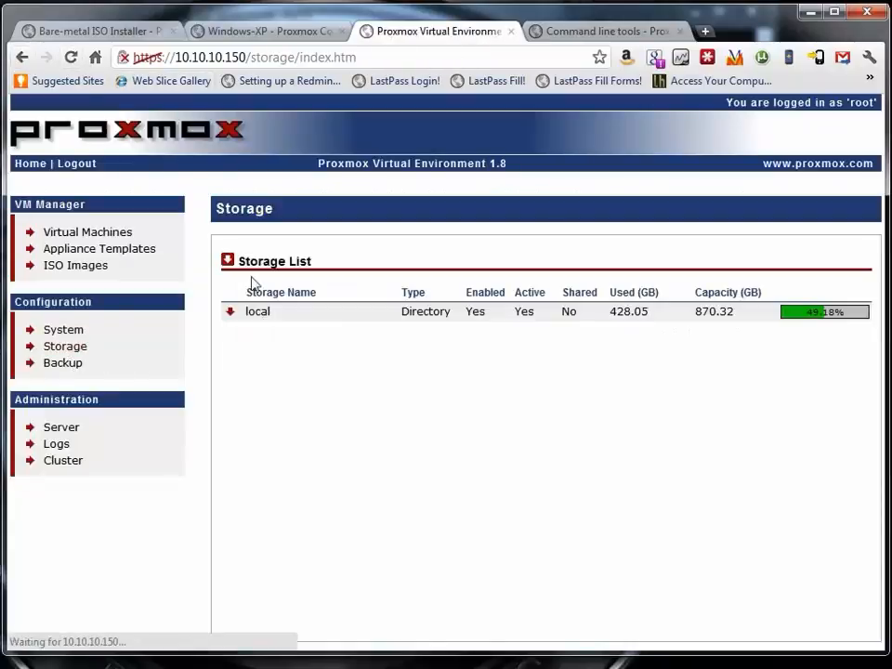
# Step: Check the fields and content options for adding a directory storage, and go back to the storage list
pyautogui.click(228, 262)
pyautogui.click(277, 331)
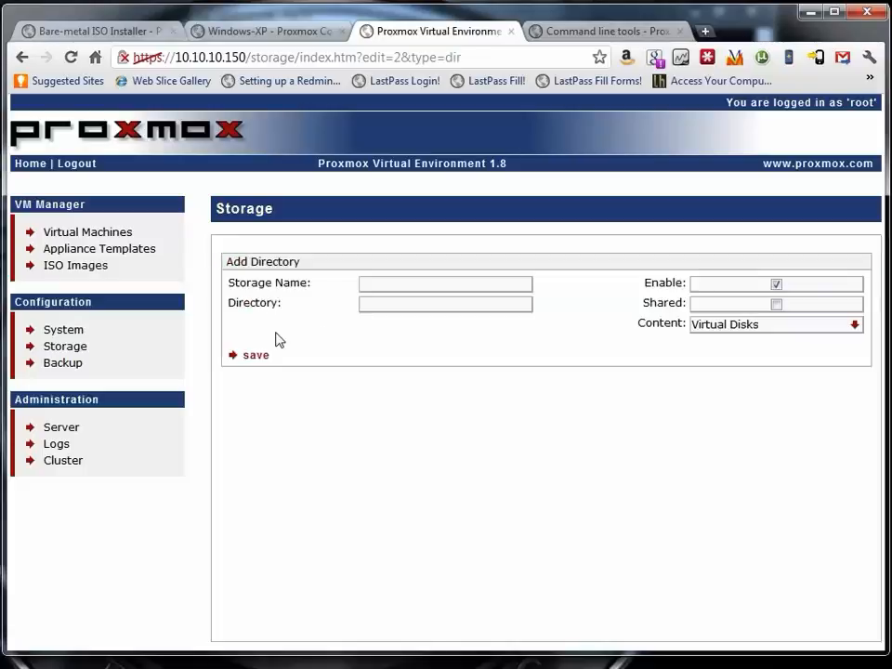
pyautogui.click(721, 325)
pyautogui.click(67, 346)
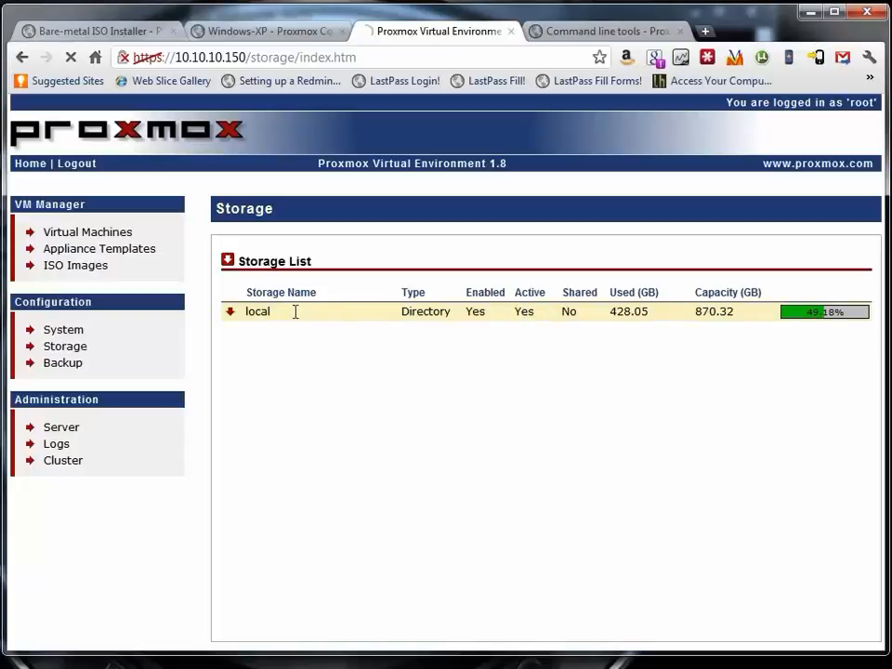
# Step: Browse the volumes held in the local storage and review which content types it is set to accept
pyautogui.click(256, 311)
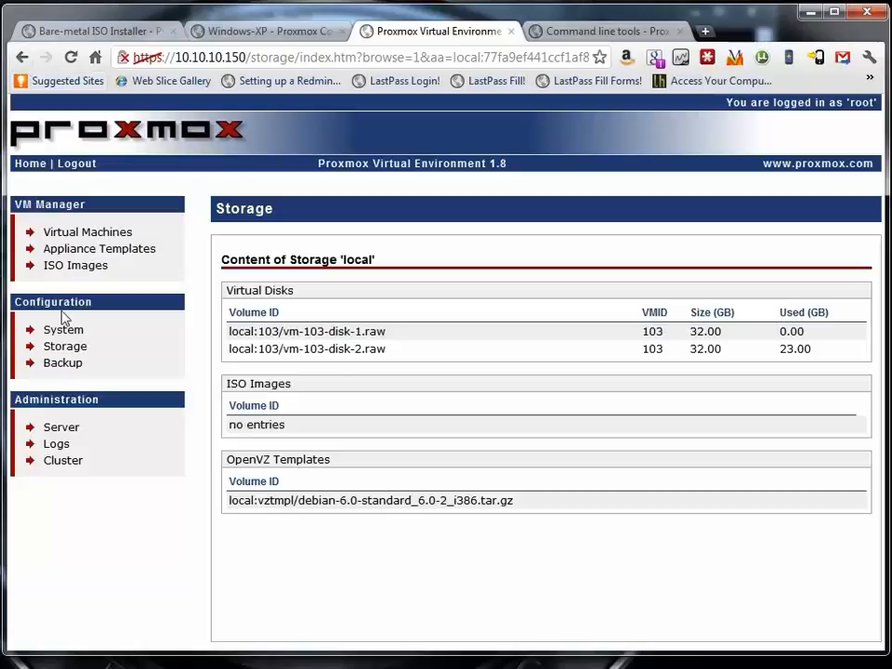
pyautogui.click(69, 348)
pyautogui.click(232, 312)
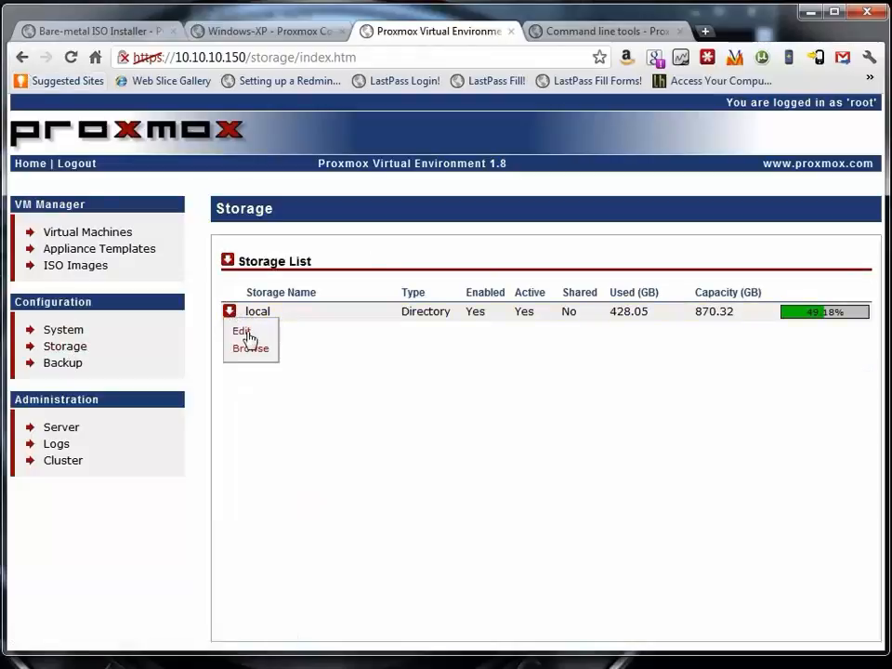
pyautogui.click(245, 333)
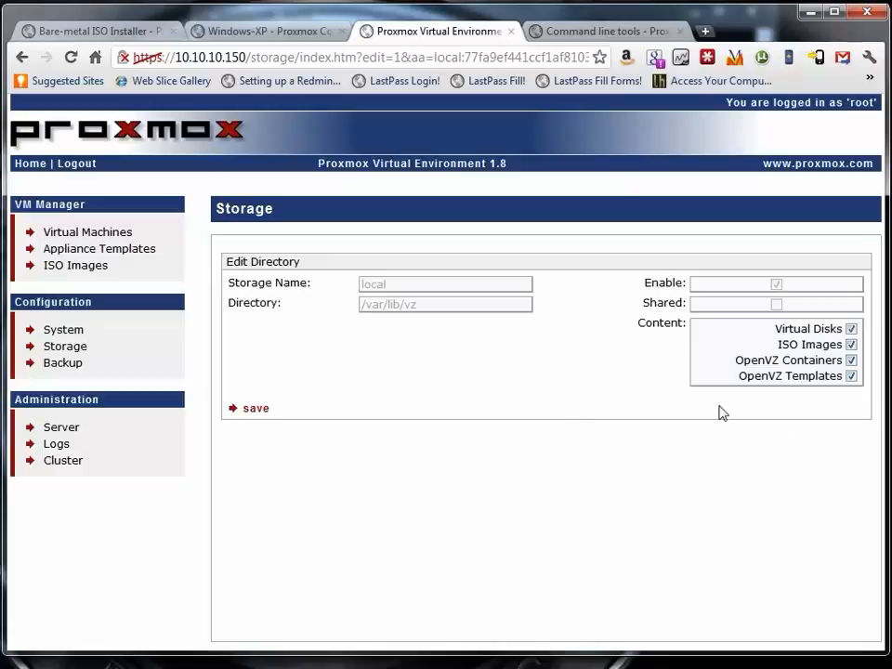
pyautogui.click(58, 348)
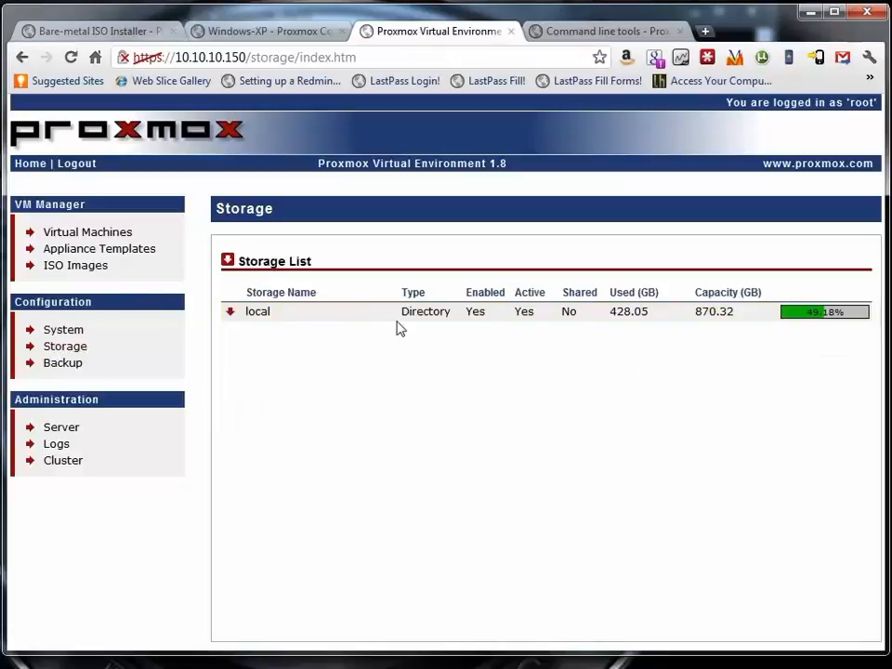
# Step: Inspect the content choices for a new directory storage and try to save the blank form
pyautogui.click(228, 262)
pyautogui.click(253, 334)
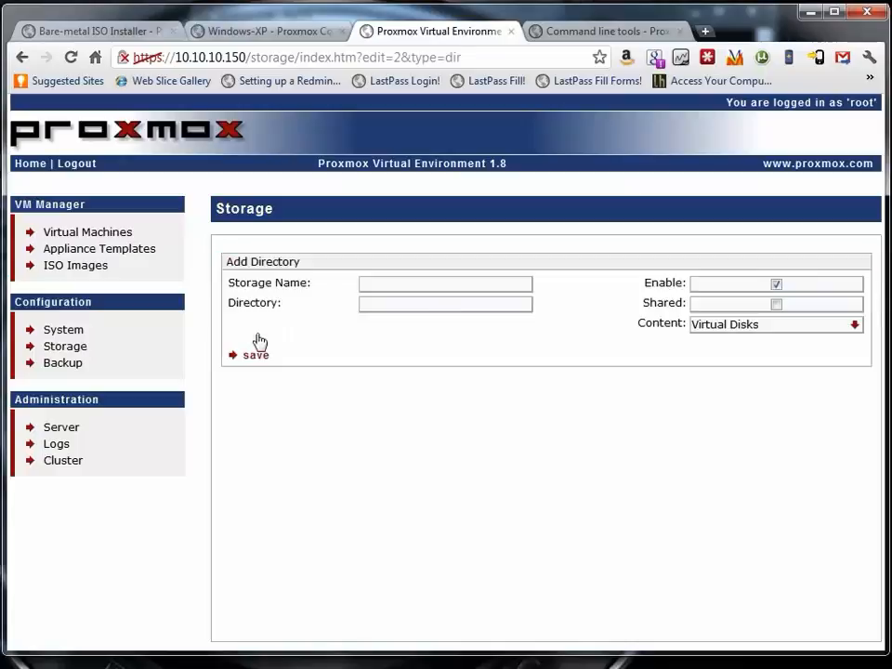
pyautogui.click(835, 327)
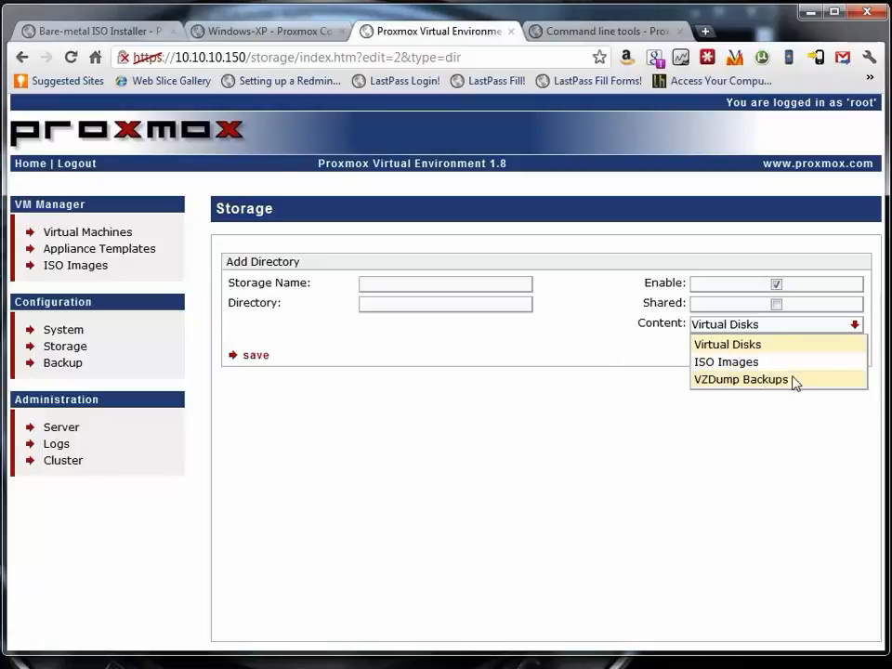
pyautogui.click(617, 366)
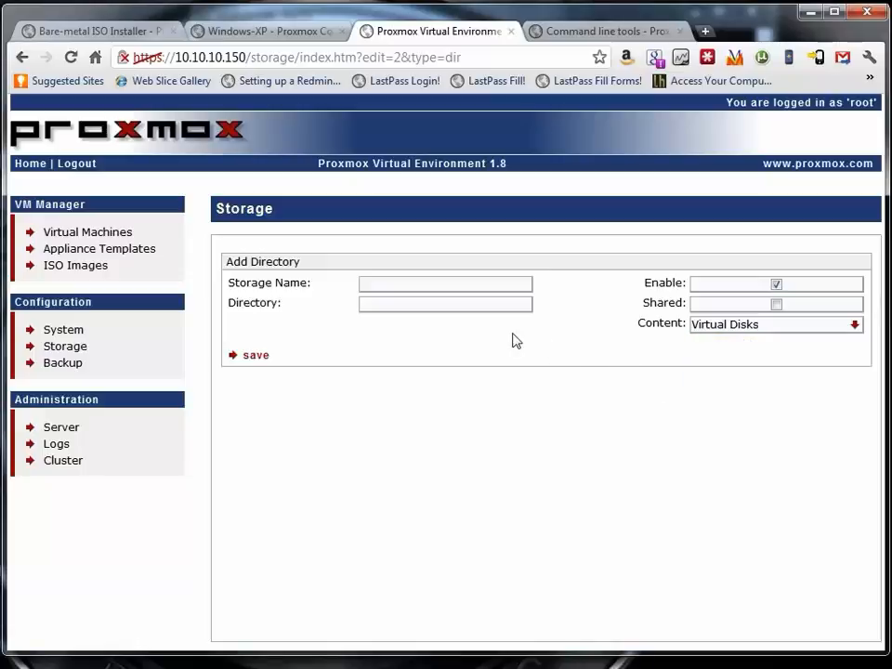
pyautogui.click(253, 356)
pyautogui.click(426, 439)
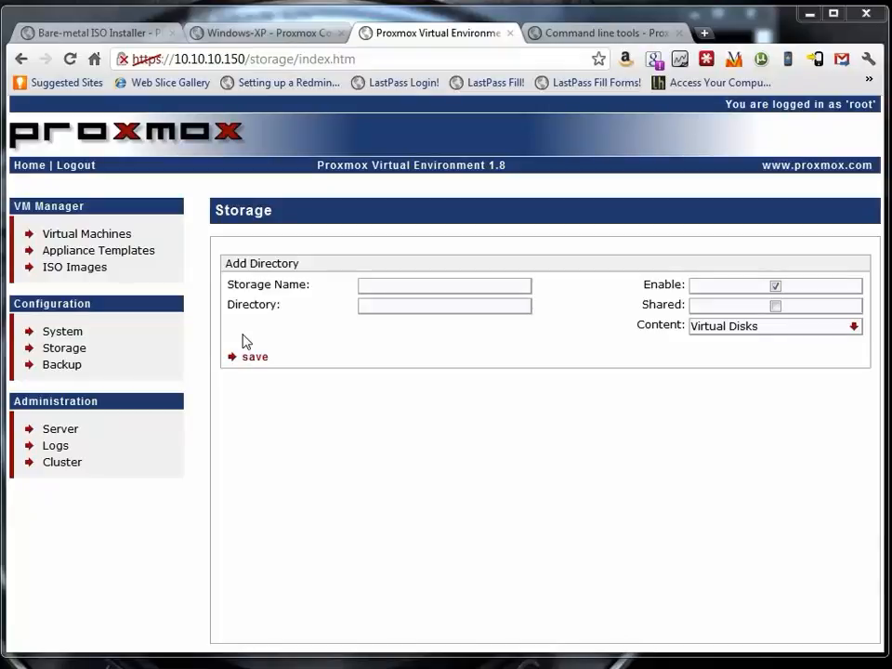
# Step: Examine the system's network interface configuration and the bridge settings of vmbr1
pyautogui.click(67, 333)
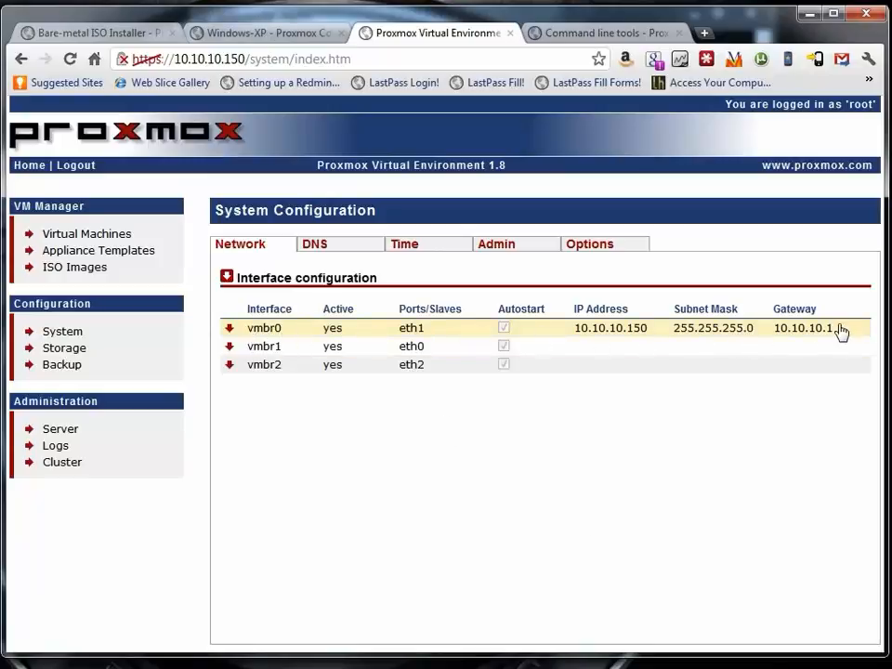
pyautogui.moveTo(169, 58); pyautogui.dragTo(484, 68)
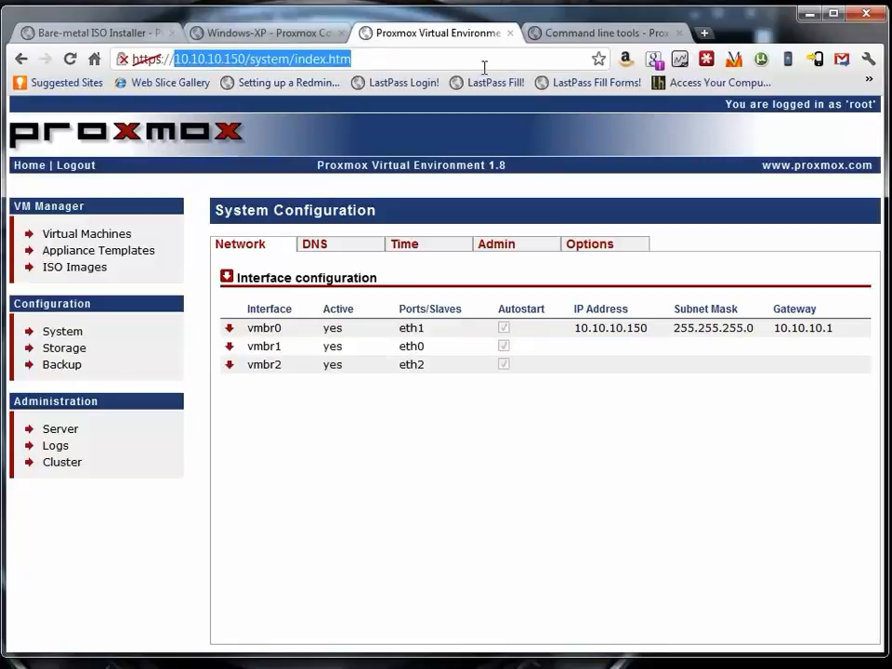
pyautogui.click(474, 96)
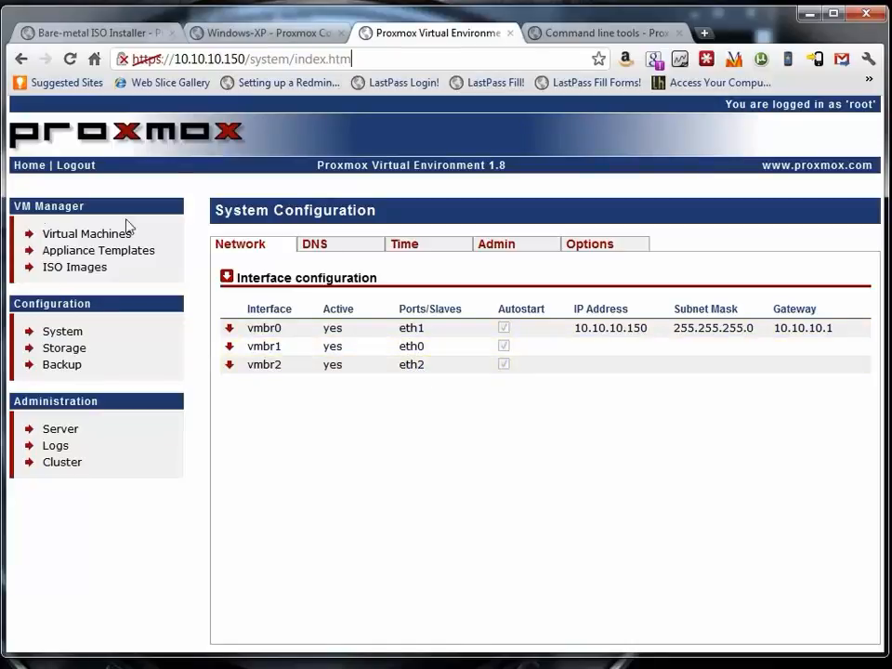
pyautogui.click(371, 348)
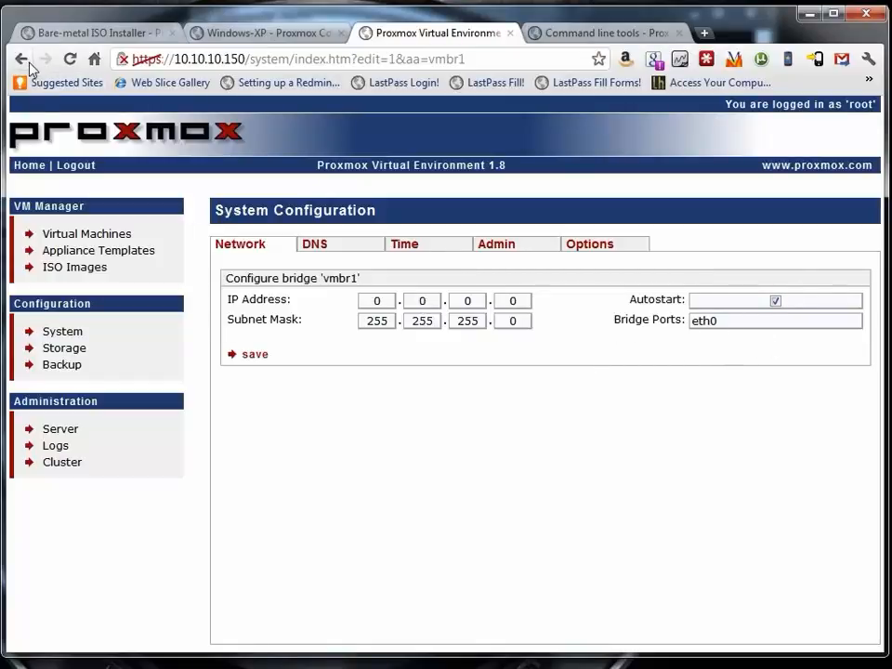
pyautogui.click(76, 334)
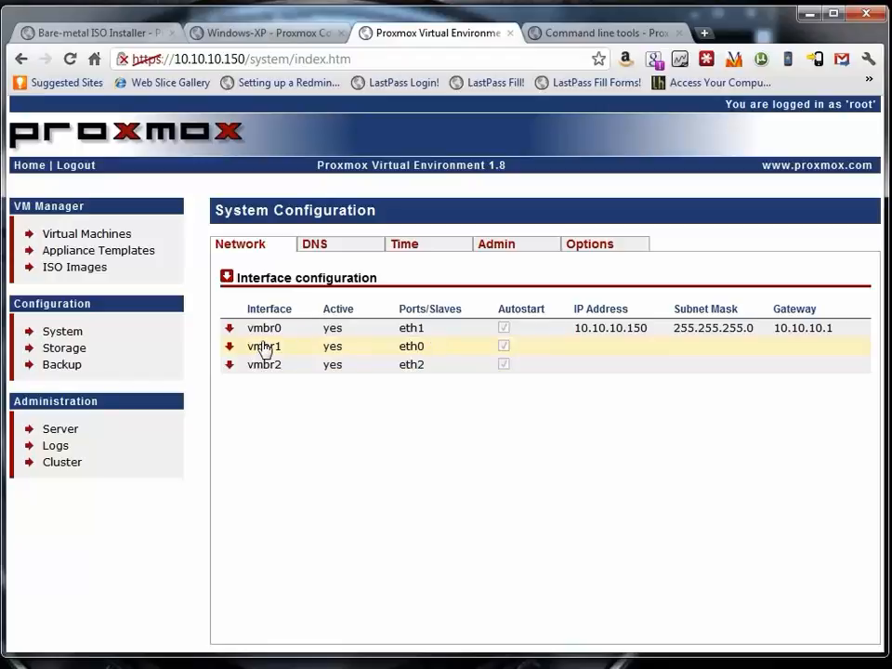
# Step: Review the Windows-XP virtual machine's configuration, resource status and hardware device list
pyautogui.click(70, 235)
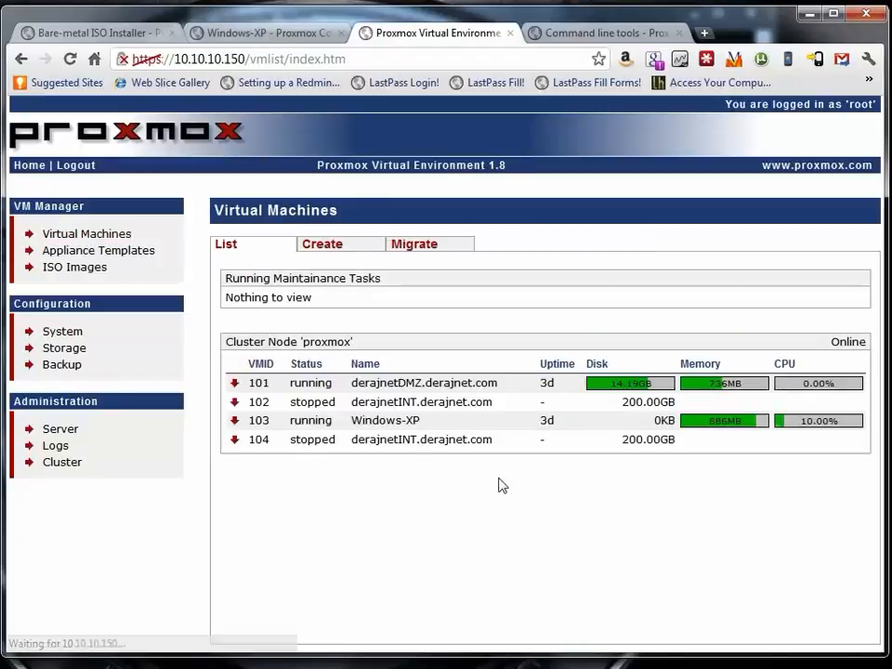
pyautogui.click(397, 428)
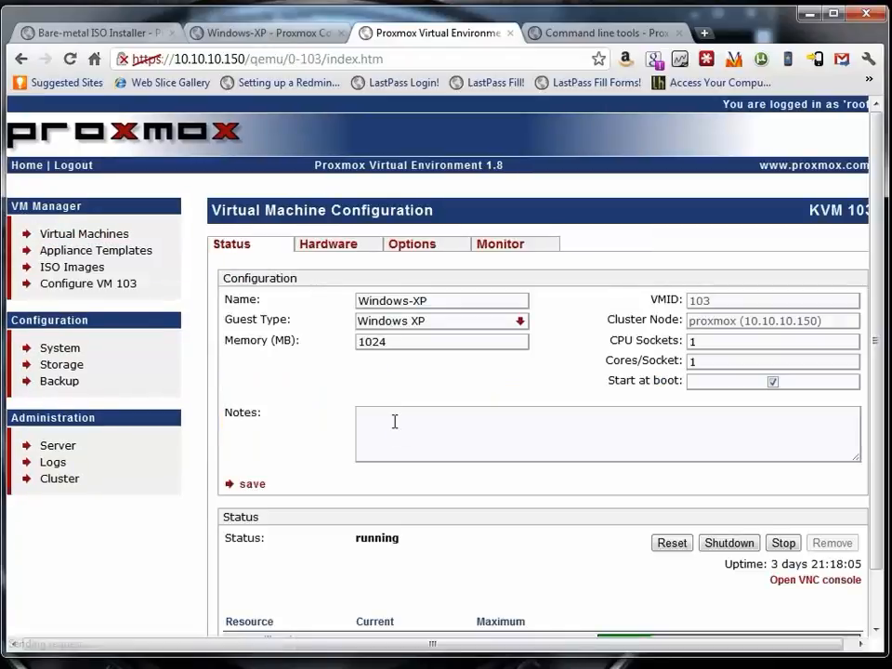
pyautogui.scroll(-1, 881, 425)
pyautogui.moveTo(881, 425); pyautogui.dragTo(881, 465)
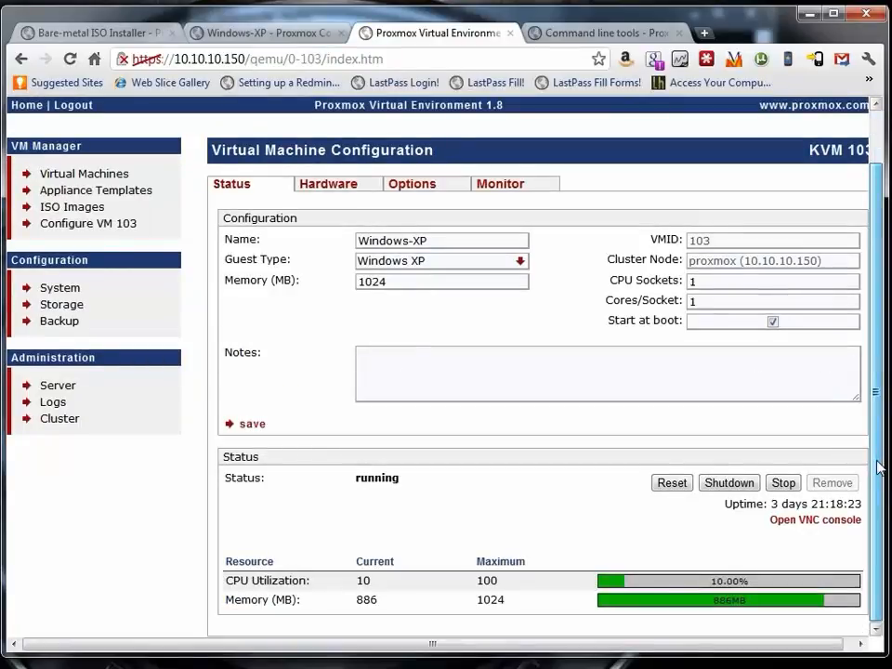
pyautogui.moveTo(880, 468); pyautogui.dragTo(879, 405)
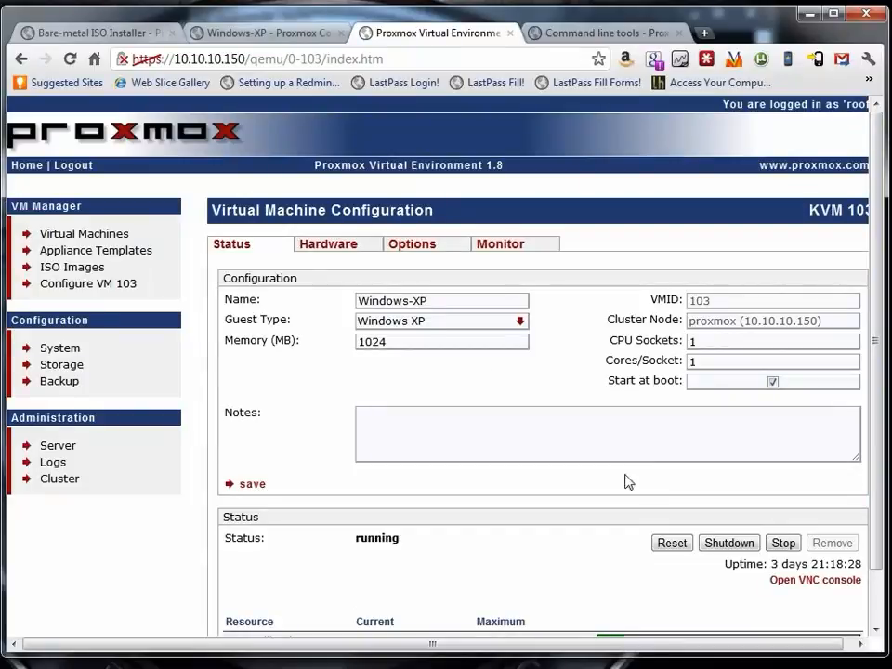
pyautogui.click(340, 249)
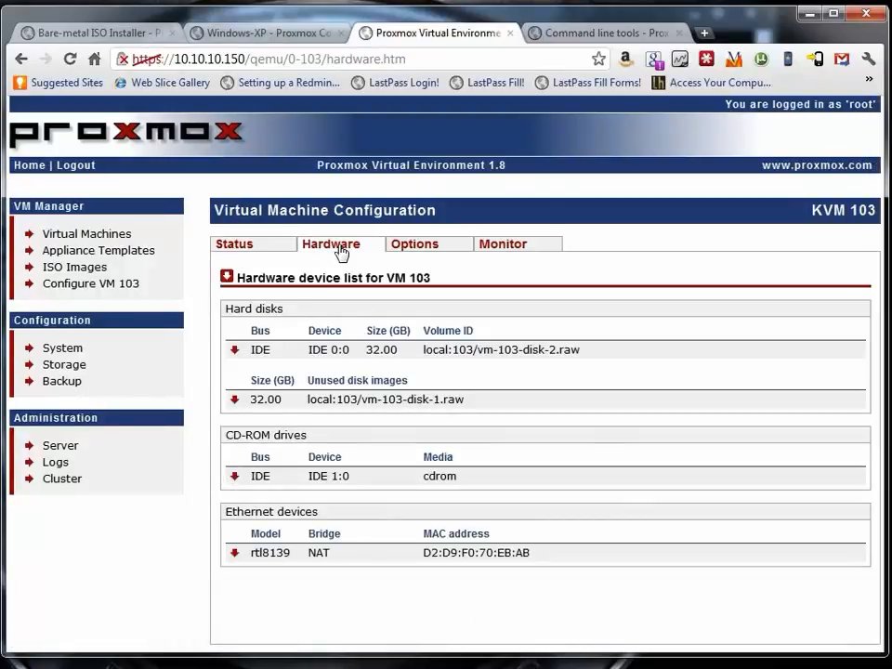
pyautogui.click(86, 233)
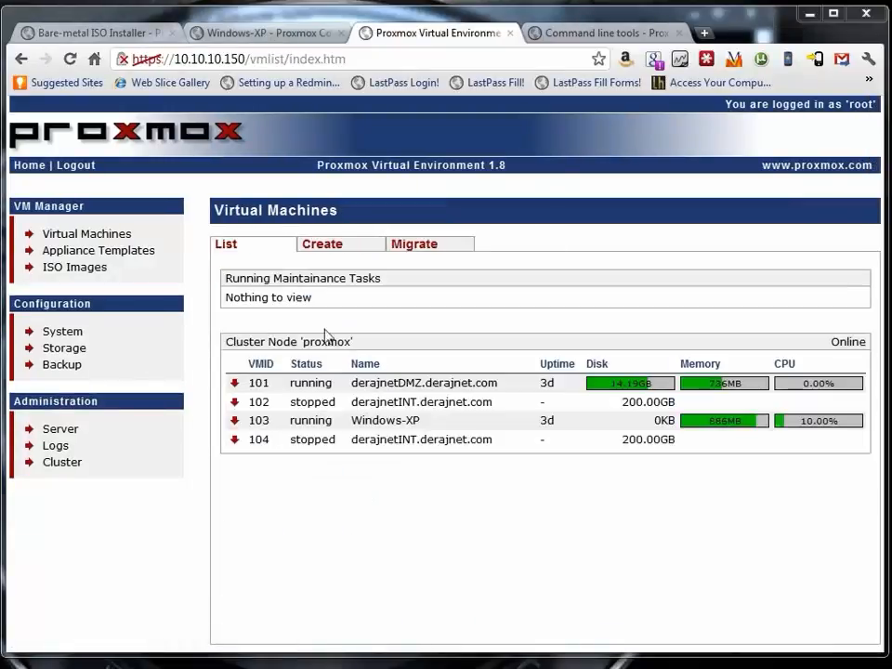
pyautogui.click(423, 421)
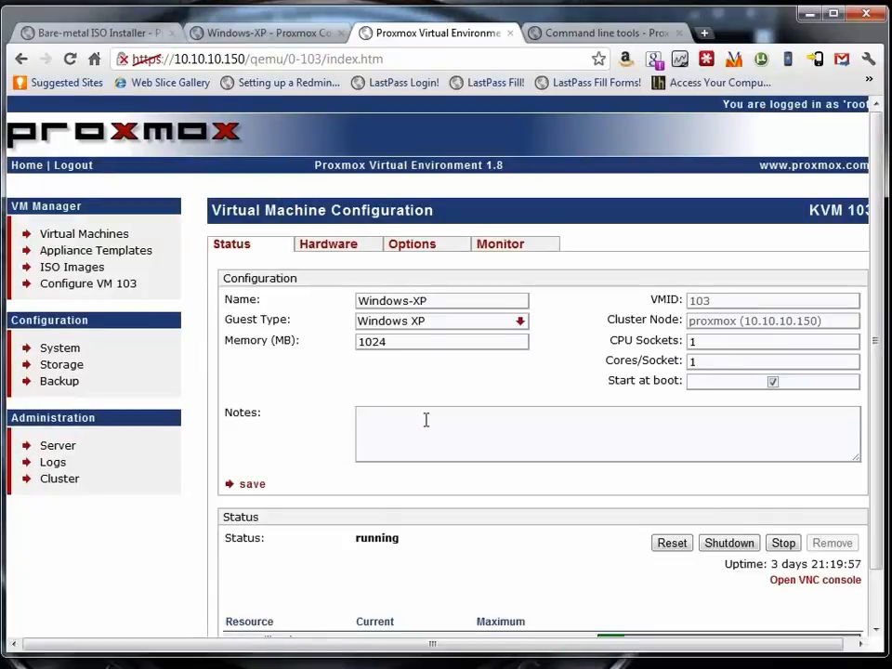
# Step: Start creating a new virtual machine and set its type to Container (OpenVZ)
pyautogui.click(82, 234)
pyautogui.click(330, 245)
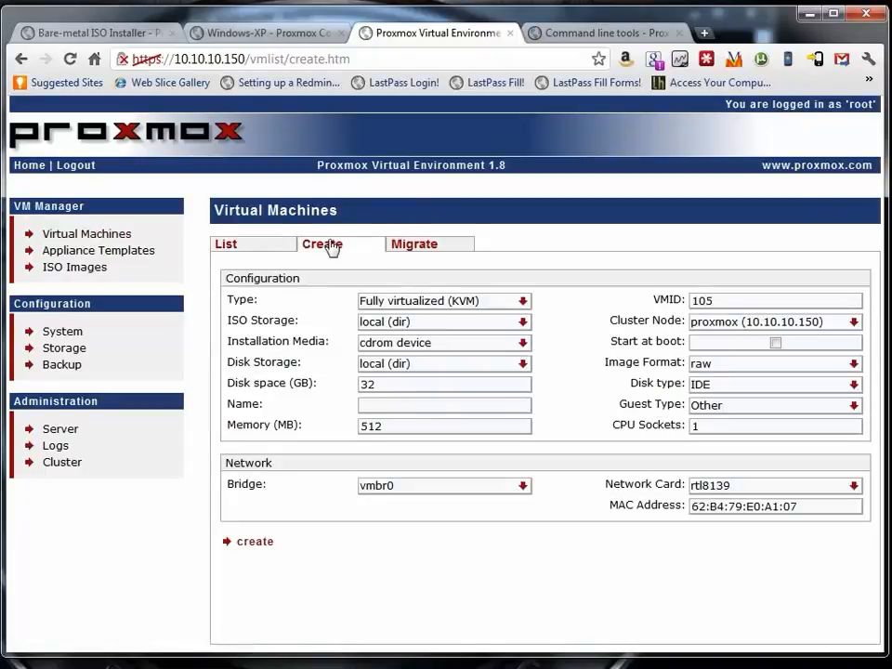
pyautogui.click(524, 303)
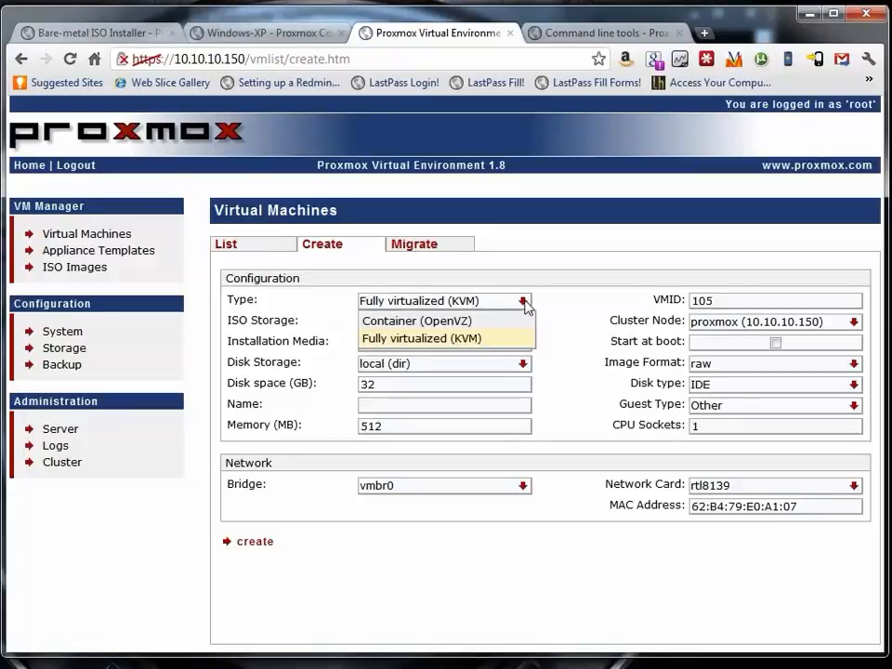
pyautogui.click(526, 304)
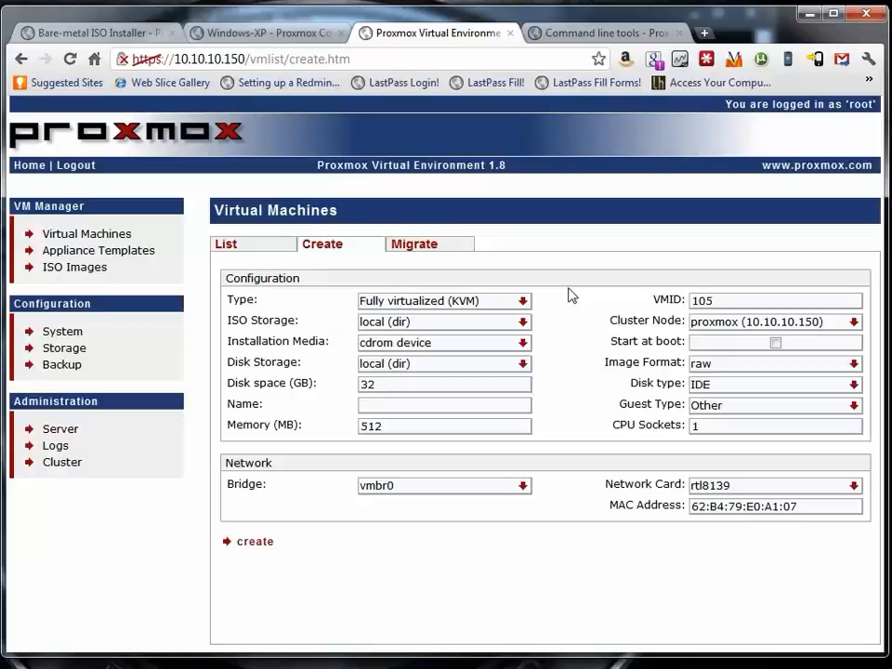
pyautogui.click(523, 304)
pyautogui.click(460, 318)
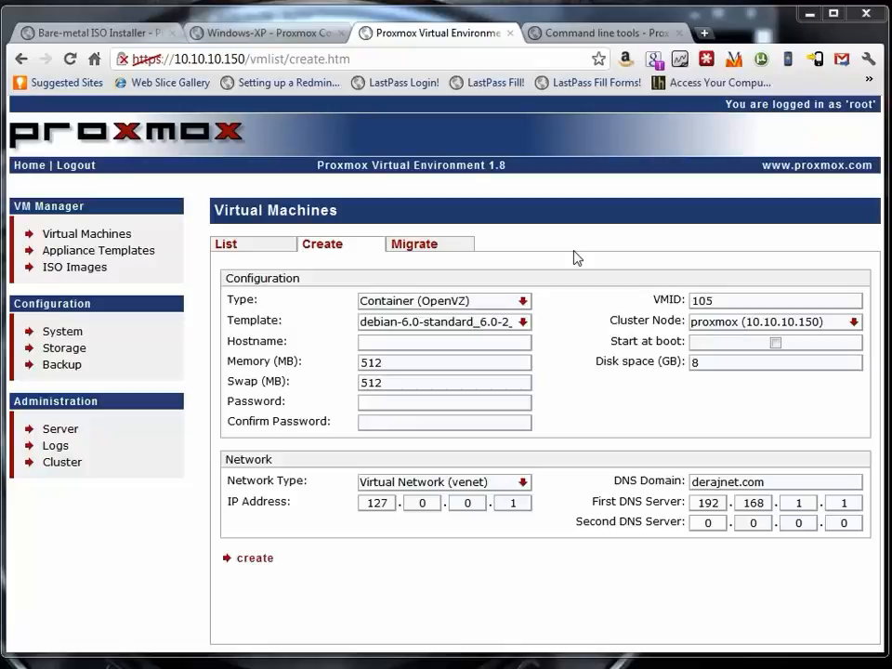
# Step: Set the new virtual machine's type to Fully virtualized (KVM) and examine its ISO storage and installation media choices
pyautogui.click(502, 303)
pyautogui.click(502, 338)
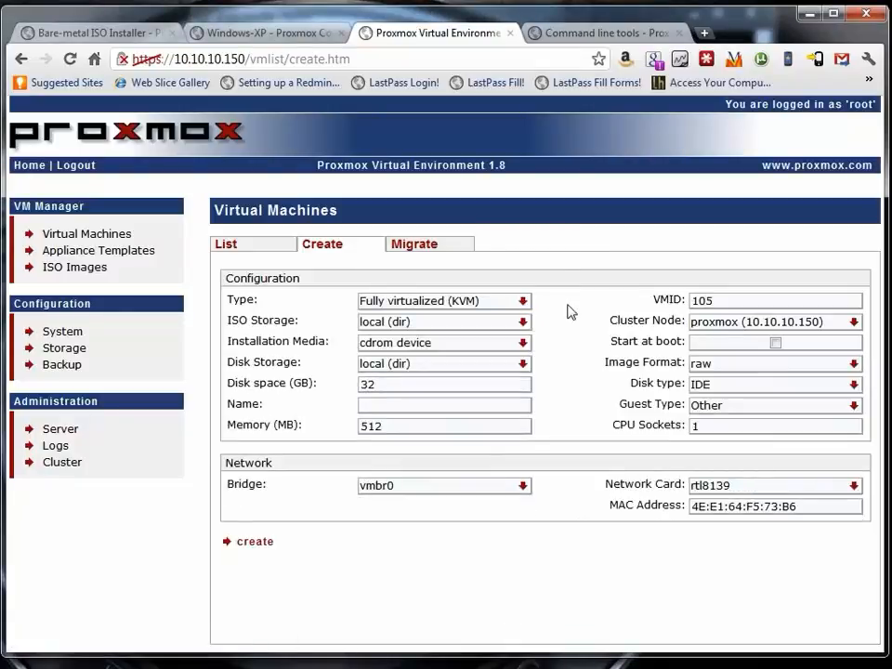
pyautogui.click(477, 325)
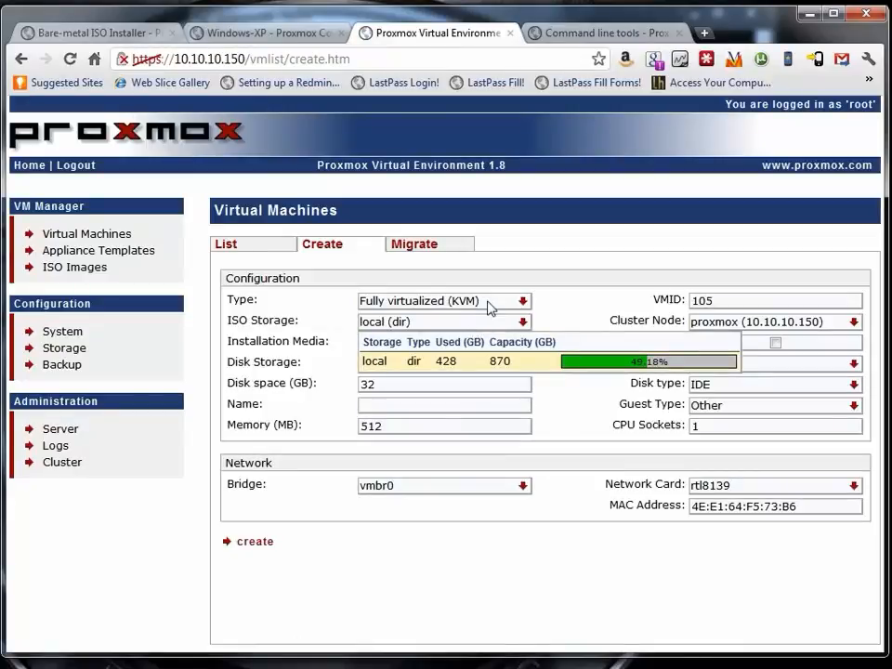
pyautogui.click(489, 324)
pyautogui.click(493, 344)
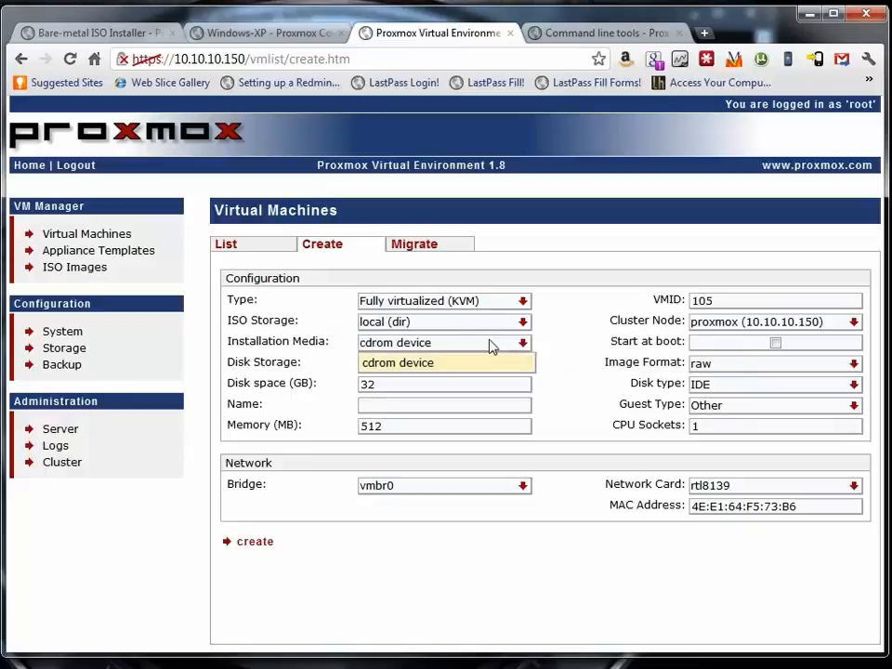
pyautogui.click(492, 346)
pyautogui.click(493, 346)
pyautogui.click(498, 340)
pyautogui.click(503, 328)
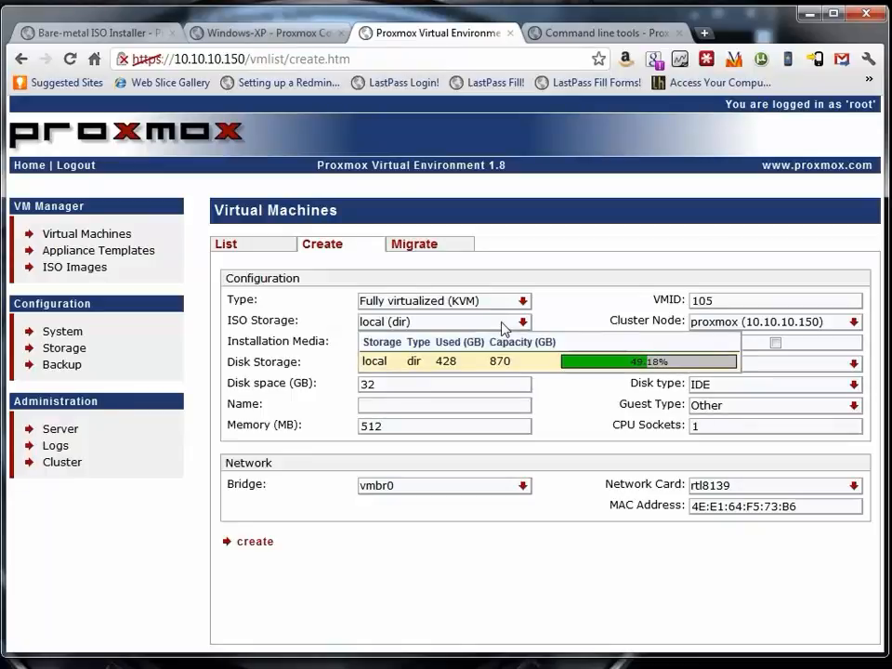
pyautogui.click(493, 363)
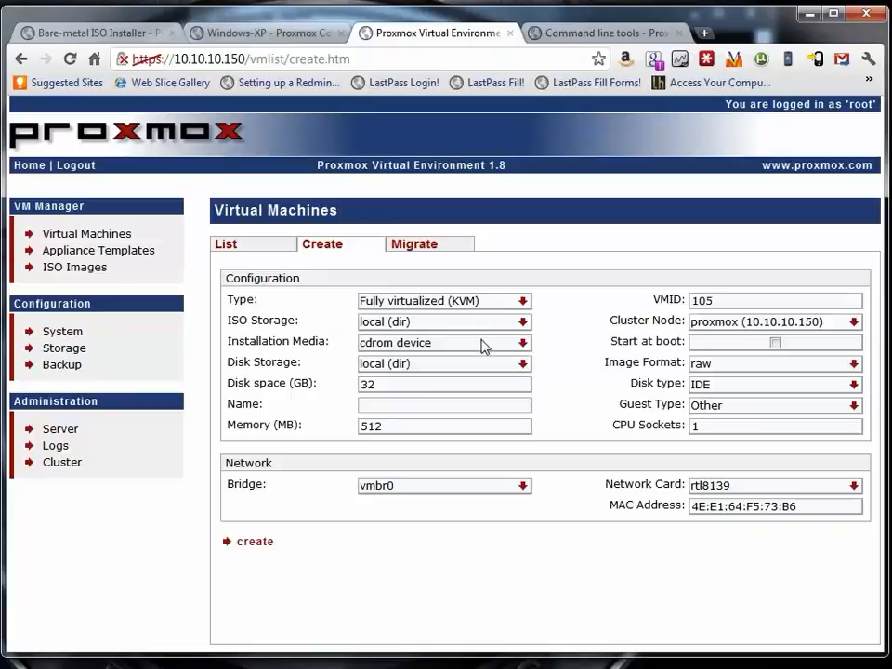
pyautogui.click(483, 346)
pyautogui.click(494, 350)
# Step: Examine the new virtual machine's disk storage, disk space and image format settings, keeping local storage and the raw format
pyautogui.click(453, 368)
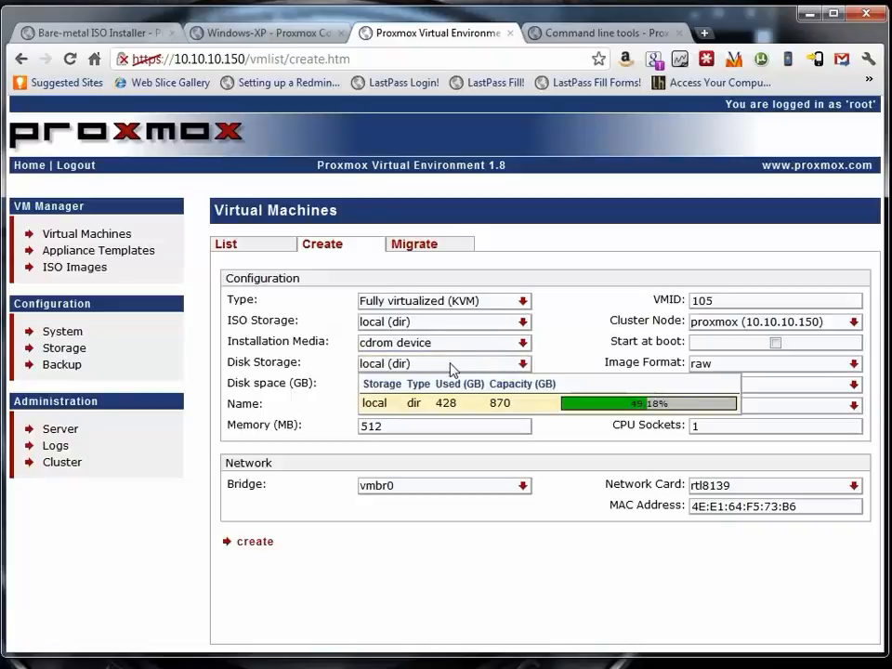
pyautogui.click(460, 403)
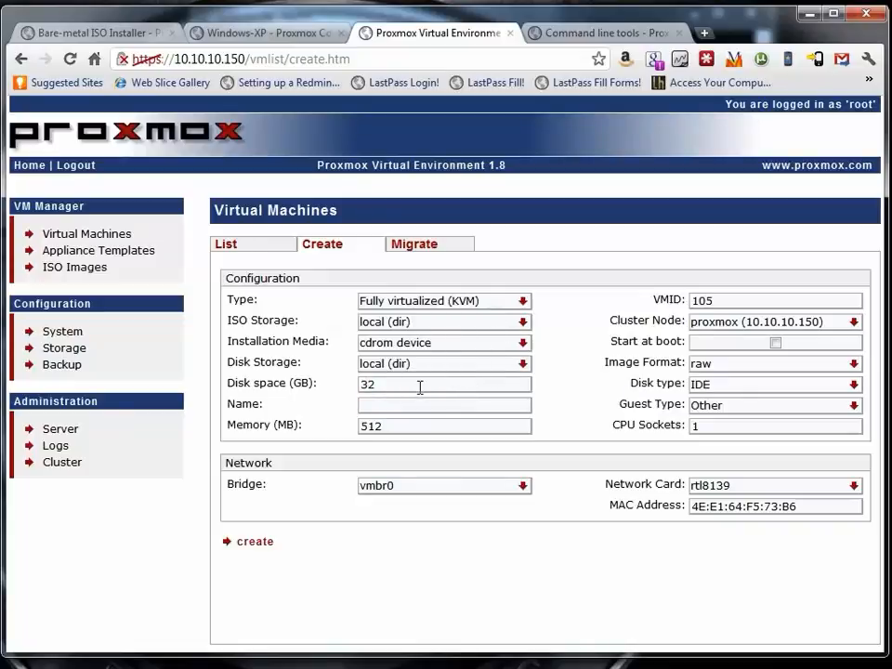
pyautogui.moveTo(420, 387); pyautogui.dragTo(349, 386)
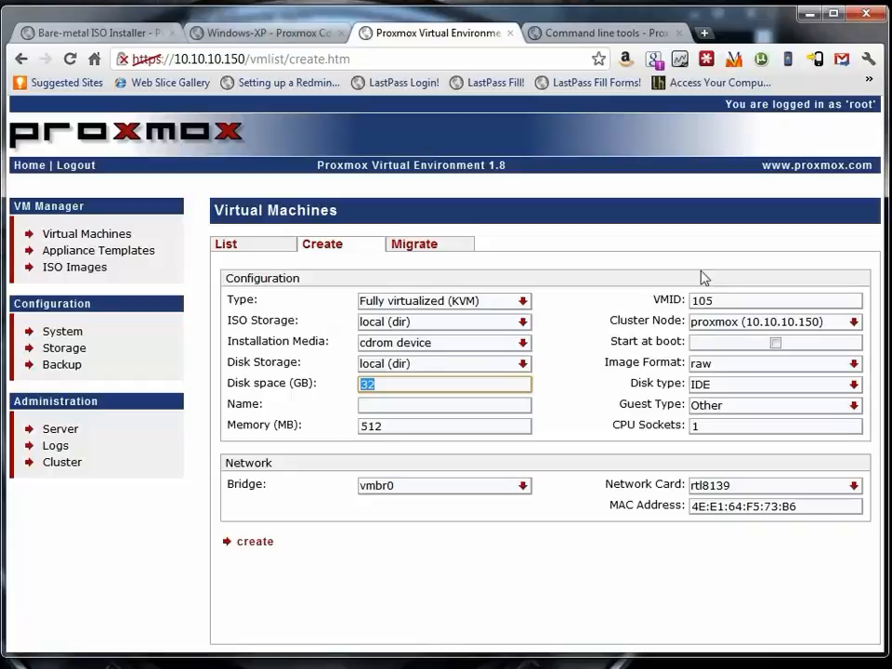
pyautogui.click(771, 365)
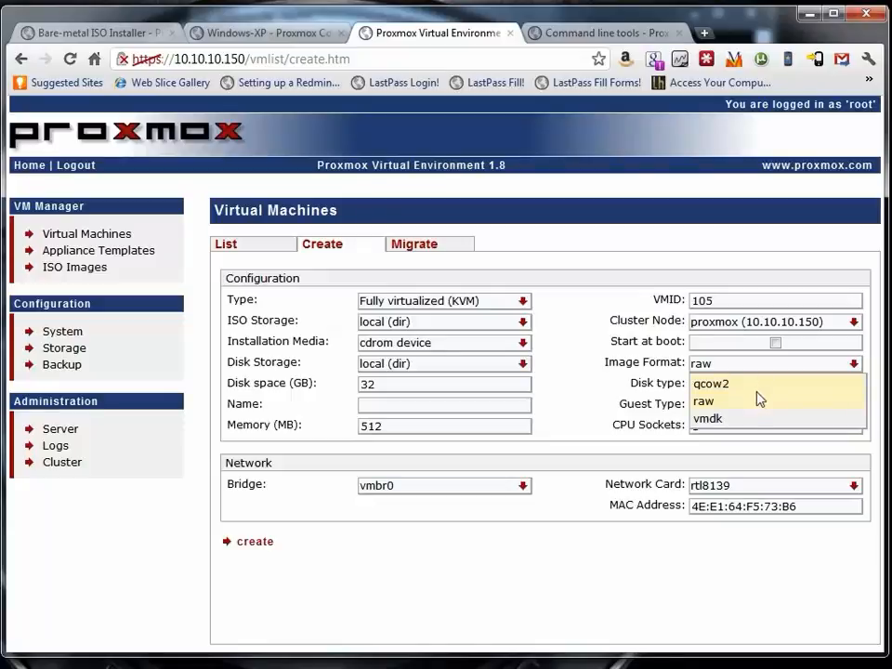
pyautogui.click(760, 400)
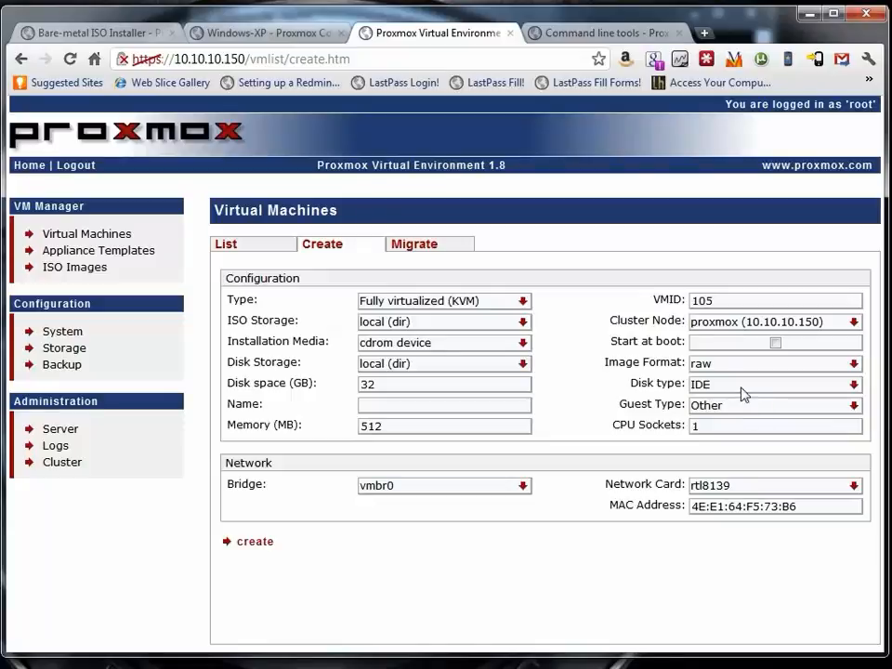
# Step: Inspect the disk type, guest type and network bridge choices for the new virtual machine
pyautogui.click(745, 395)
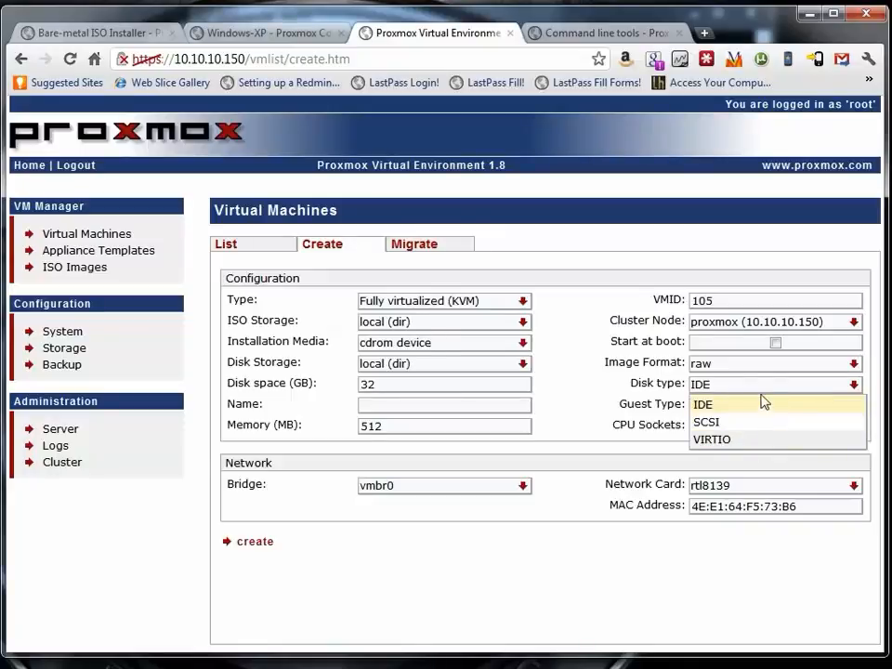
pyautogui.click(766, 395)
pyautogui.click(753, 407)
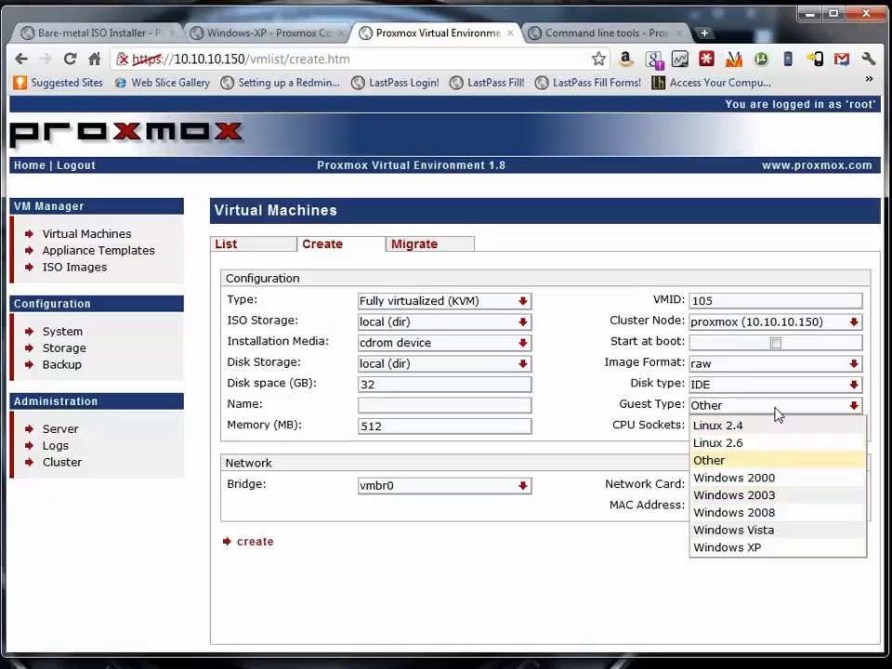
pyautogui.click(776, 409)
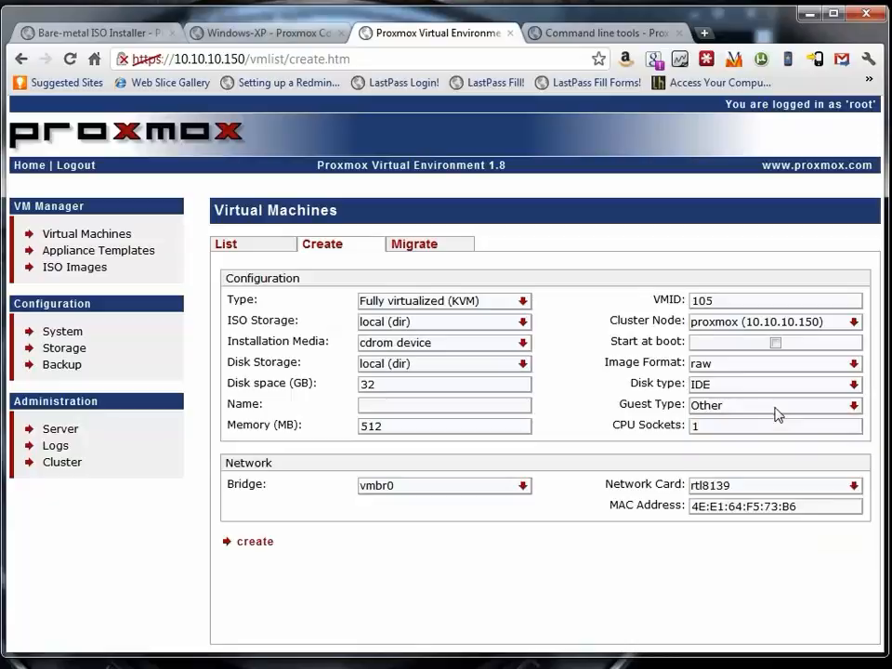
pyautogui.click(503, 492)
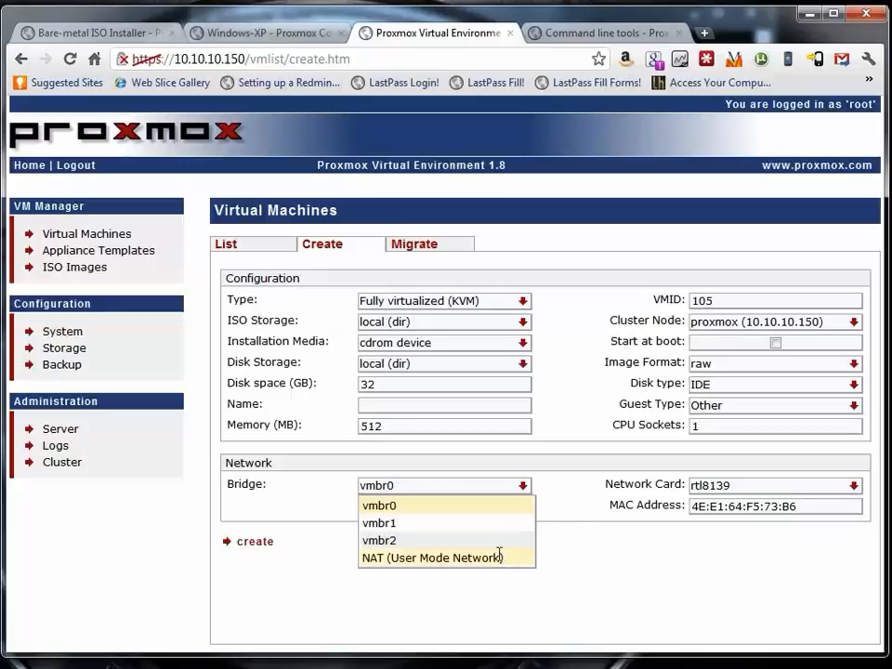
pyautogui.click(602, 507)
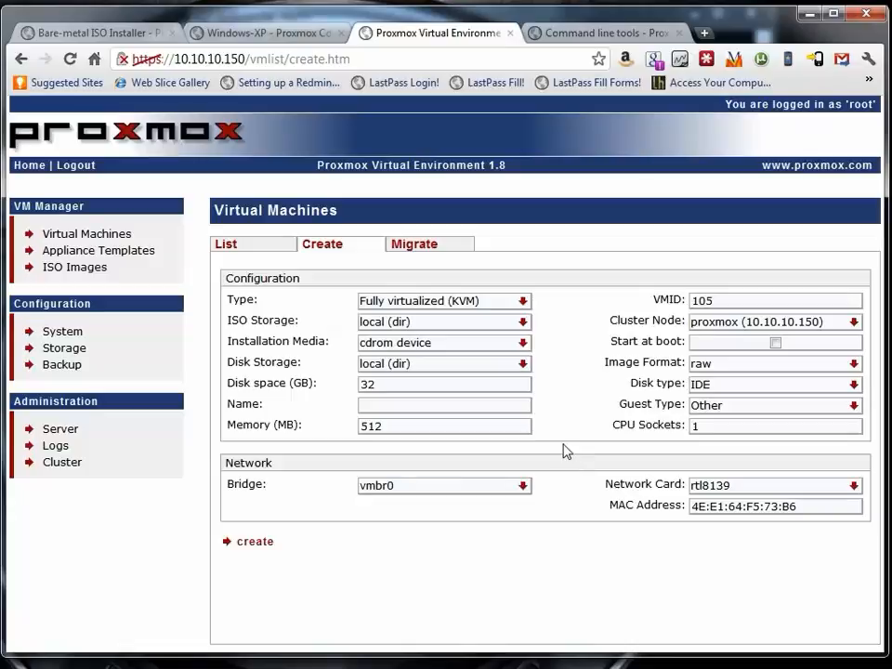
# Step: Check the virtual machine migration page and return to the list of virtual machines
pyautogui.click(418, 245)
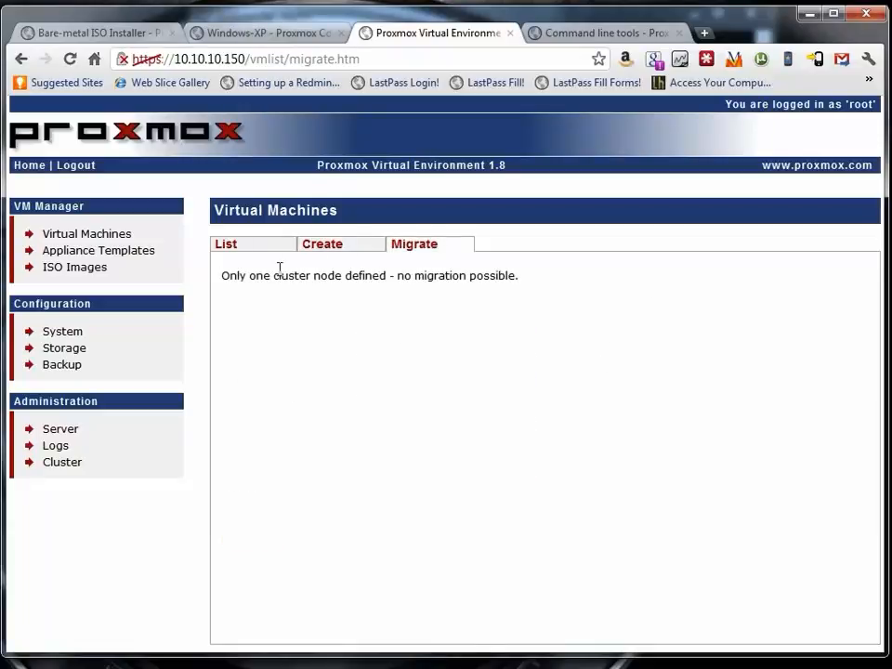
pyautogui.click(247, 250)
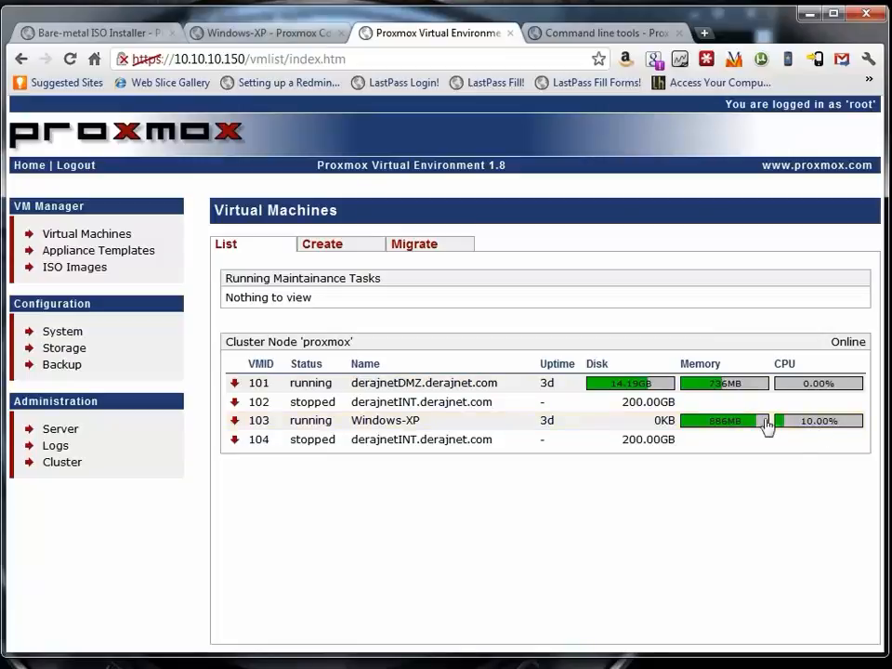
# Step: Open the VNC console of the Windows-XP virtual machine and clear the Check Point Endpoint Connect window from its desktop
pyautogui.click(431, 424)
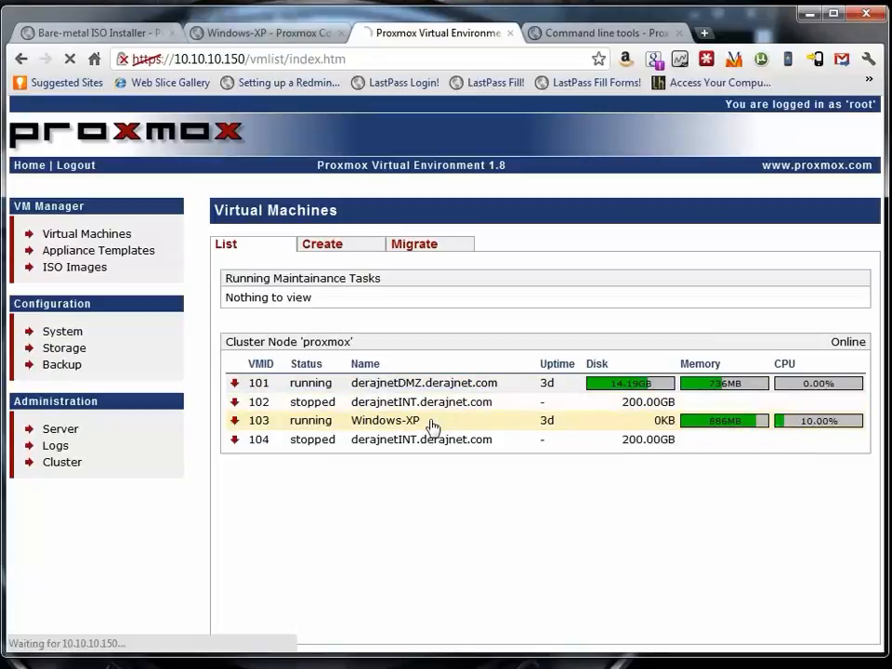
pyautogui.moveTo(878, 277); pyautogui.dragTo(882, 361)
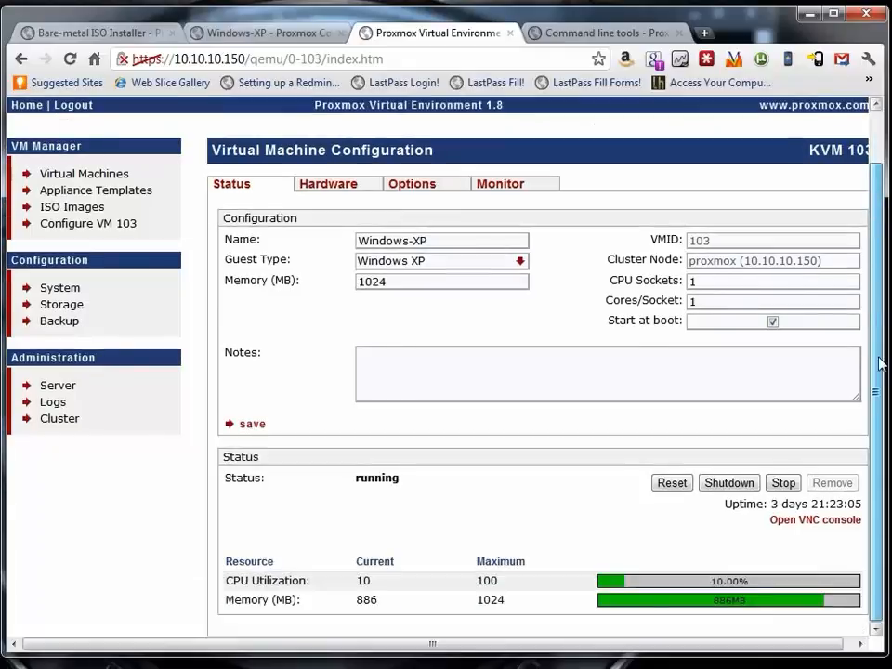
pyautogui.click(804, 522)
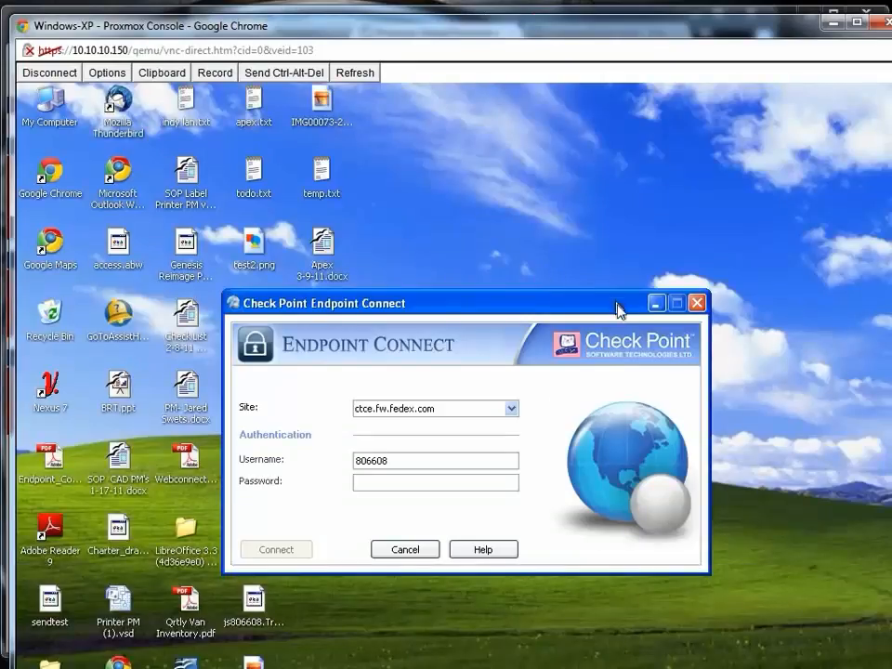
pyautogui.moveTo(619, 313); pyautogui.dragTo(602, 253)
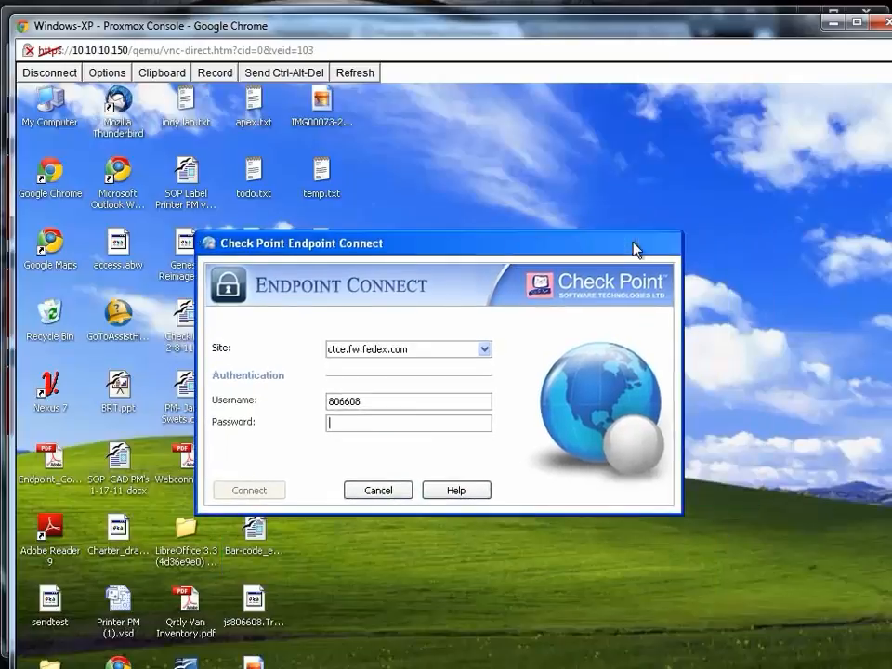
pyautogui.click(630, 244)
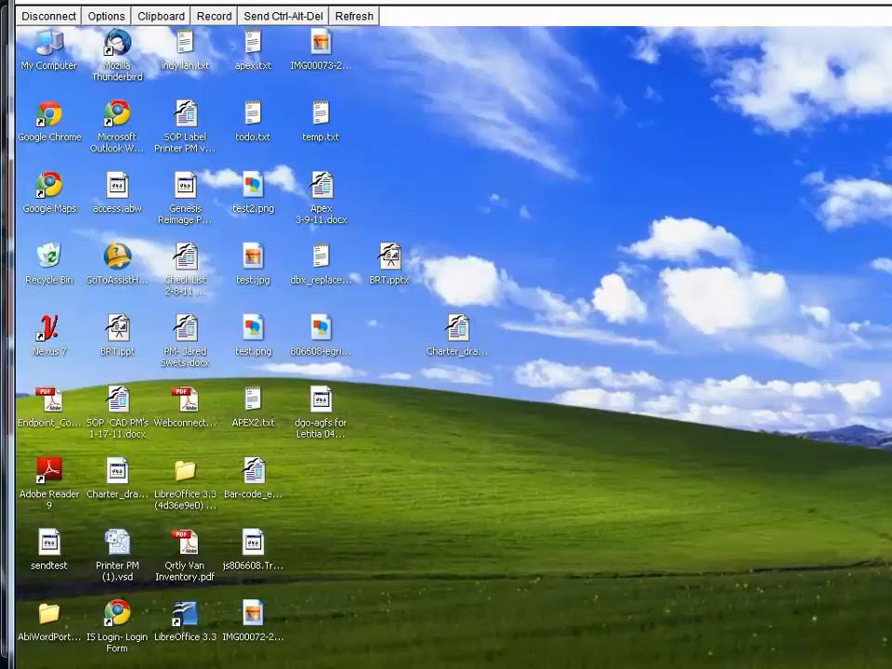
# Step: Enter "dkk" as the Internet Explorer address in the Windows-XP guest, and close the console window
pyautogui.click(221, 667)
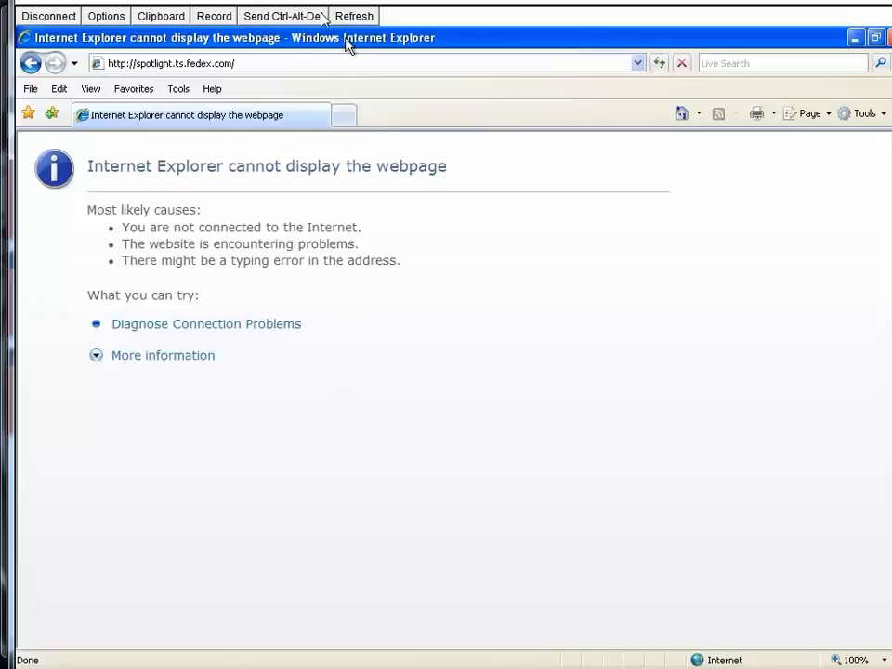
pyautogui.click(274, 65)
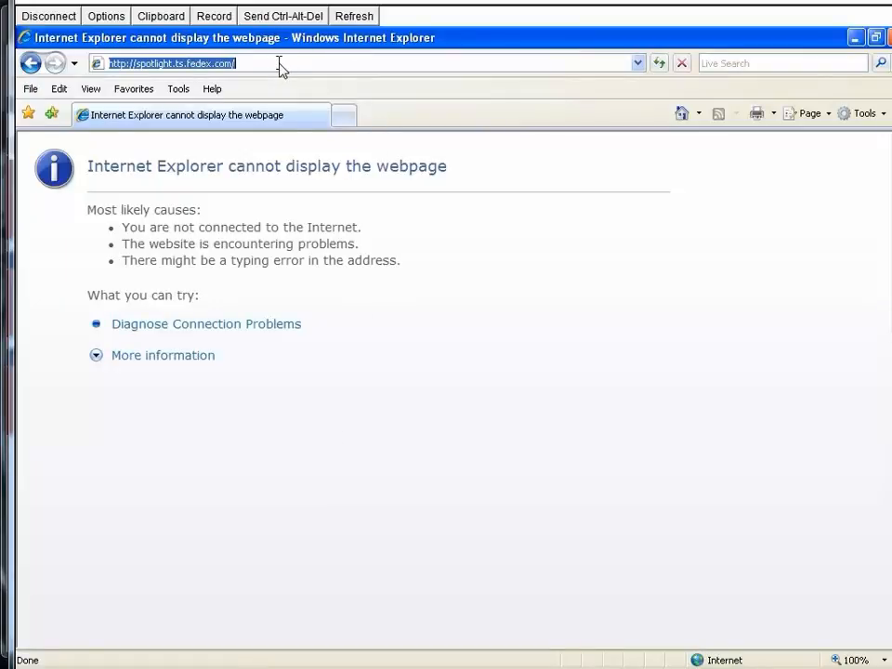
pyautogui.write('dkk')
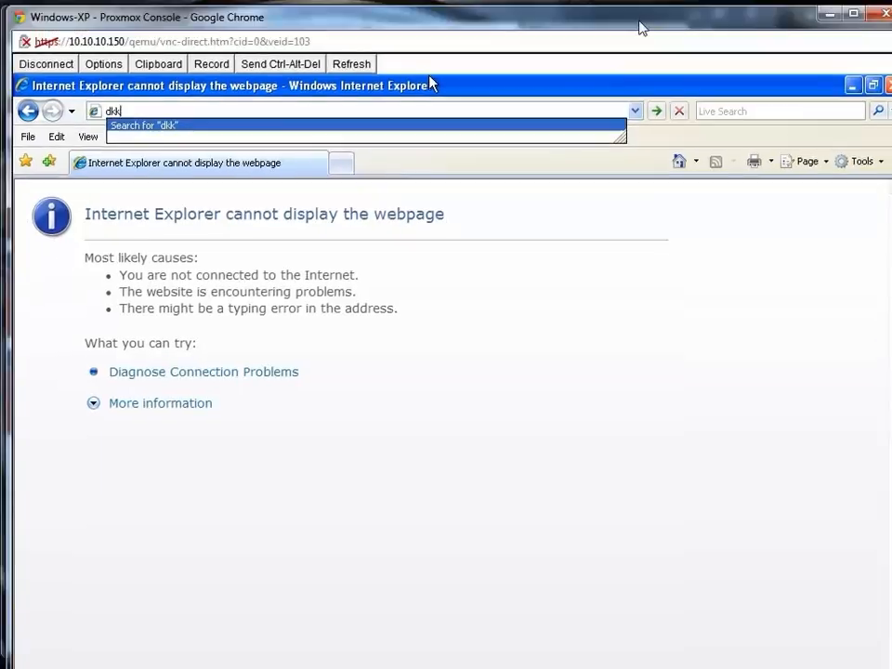
pyautogui.click(878, 15)
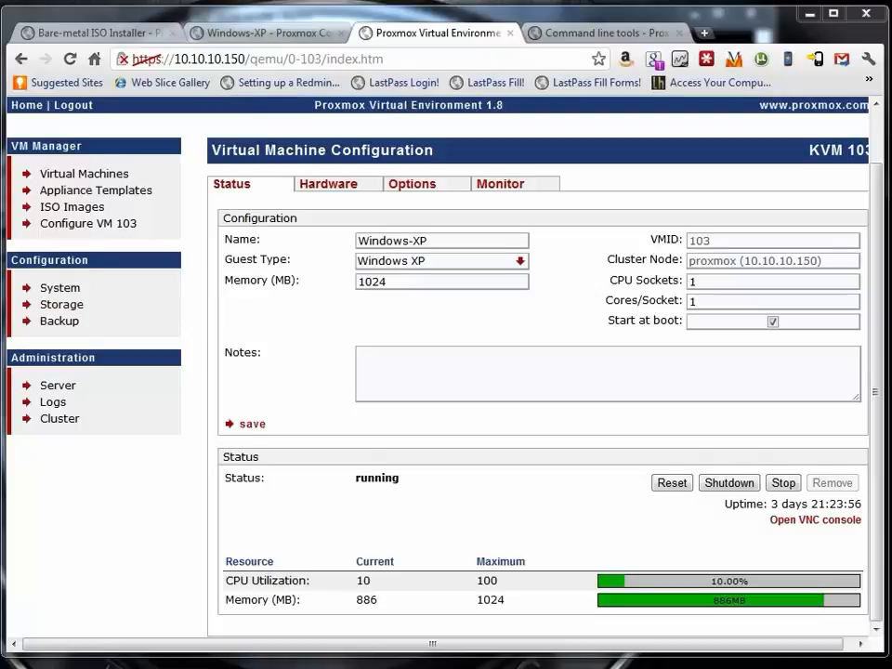
# Step: Examine the local OpenVZ template file and the appliance templates offered for download
pyautogui.click(96, 191)
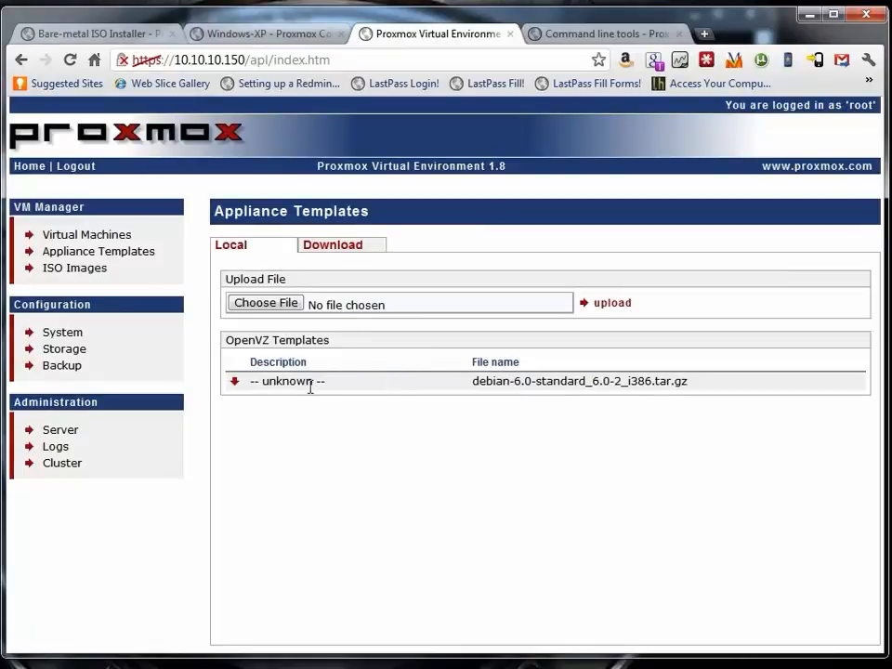
pyautogui.moveTo(461, 387); pyautogui.dragTo(707, 374)
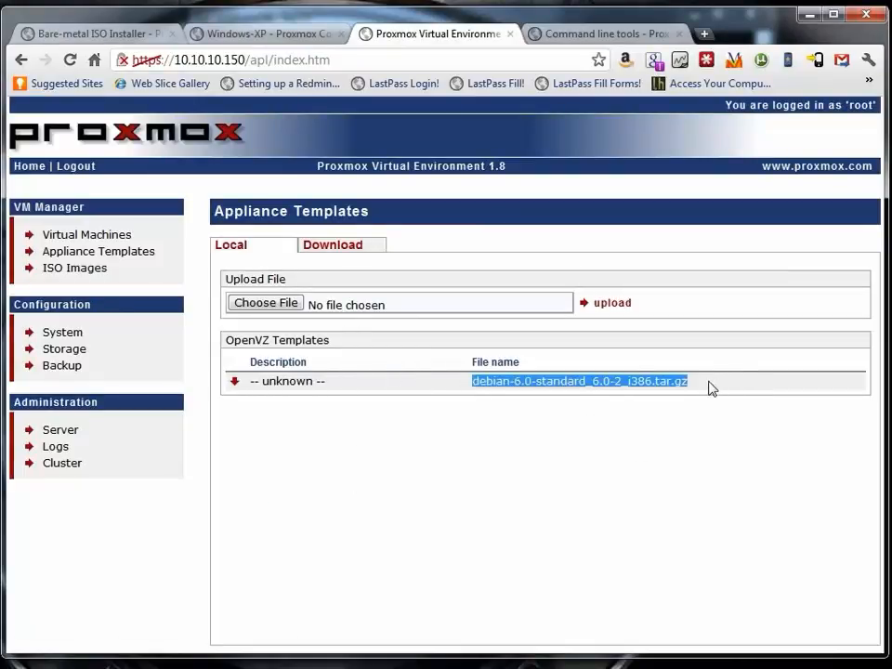
pyautogui.click(676, 375)
pyautogui.click(334, 249)
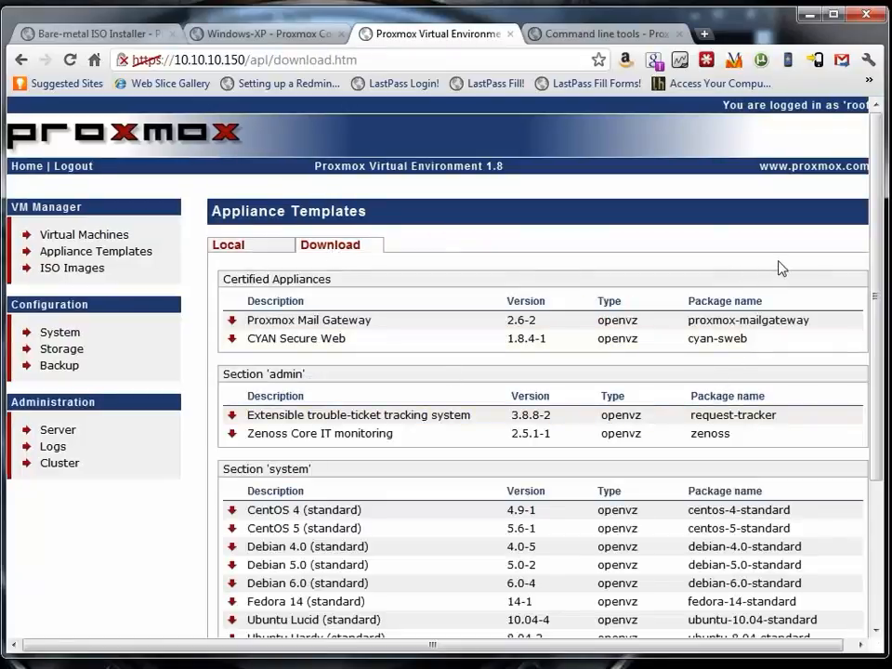
pyautogui.scroll(-3, 779, 270)
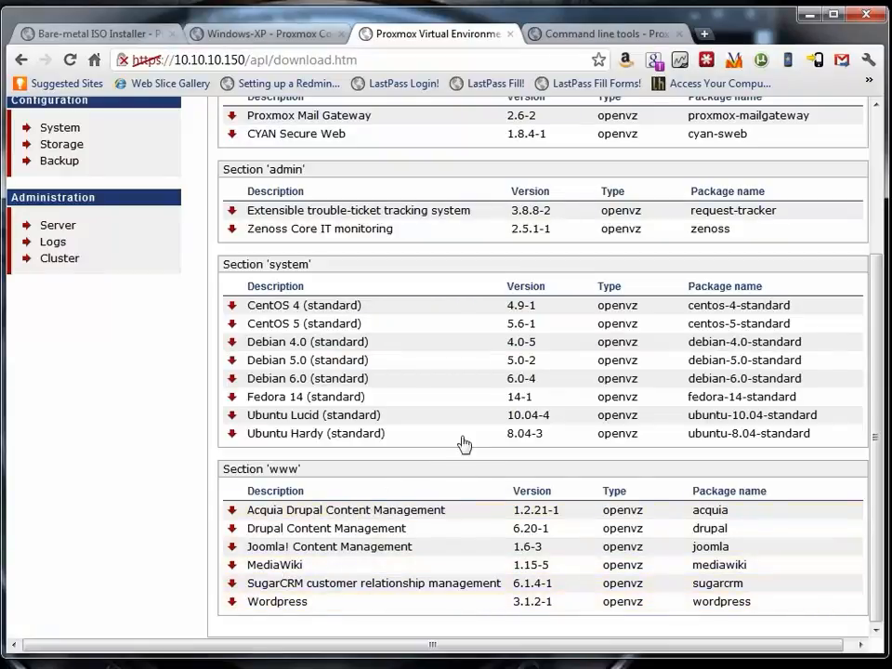
pyautogui.scroll(3, 473, 430)
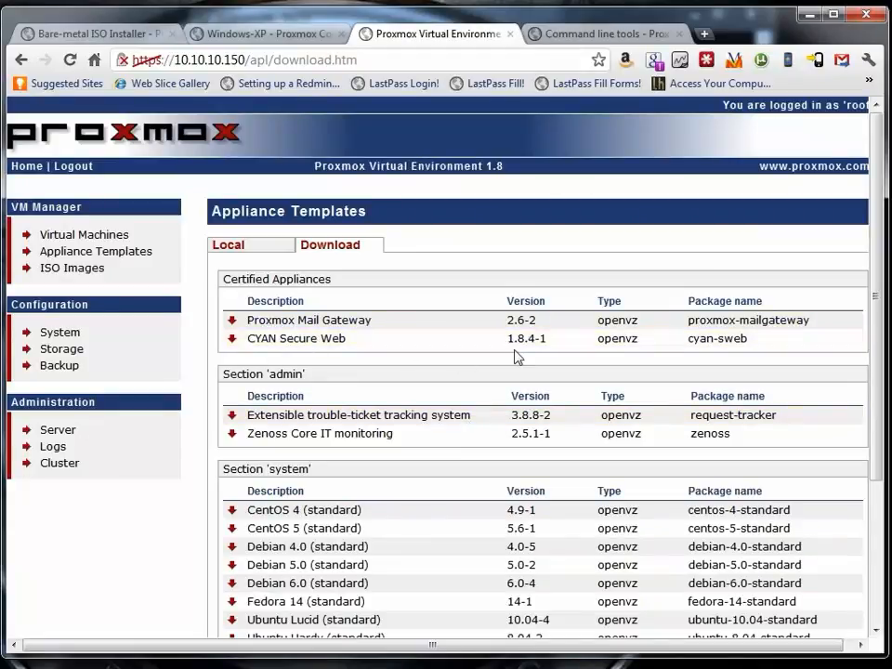
pyautogui.scroll(-4, 681, 309)
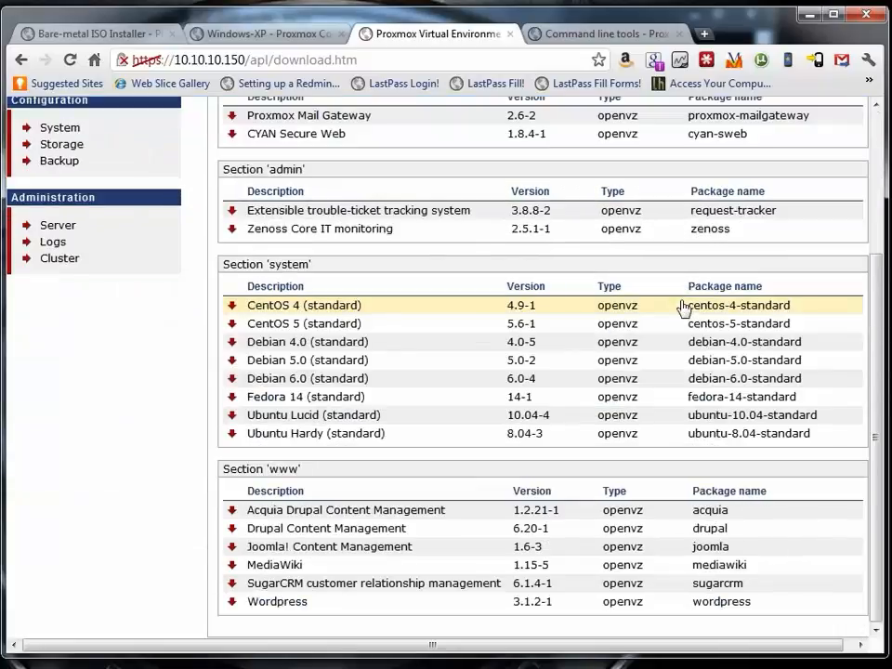
pyautogui.scroll(4, 683, 308)
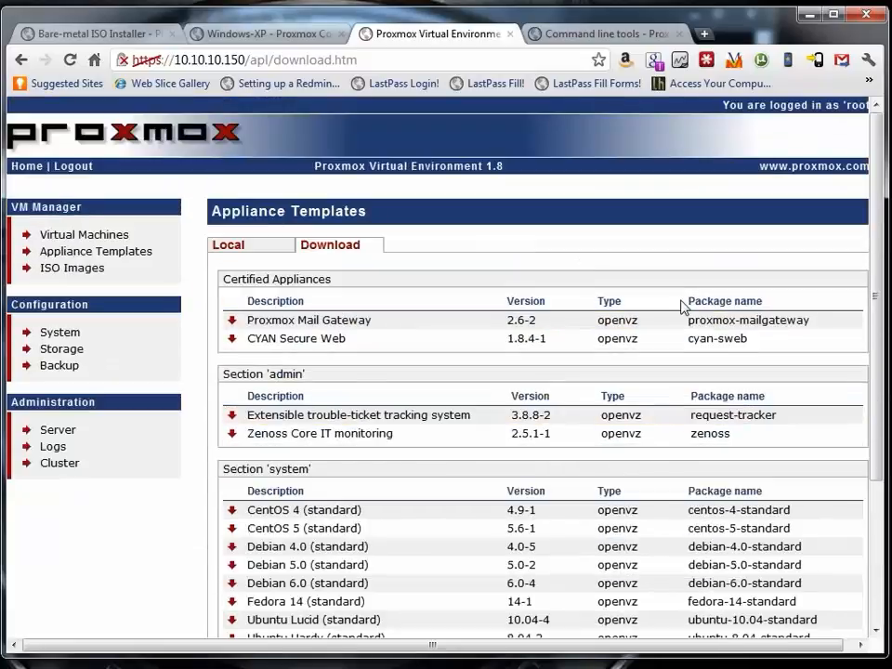
# Step: Review the ISO image upload page and its local storage, and return to the virtual machine list
pyautogui.click(84, 268)
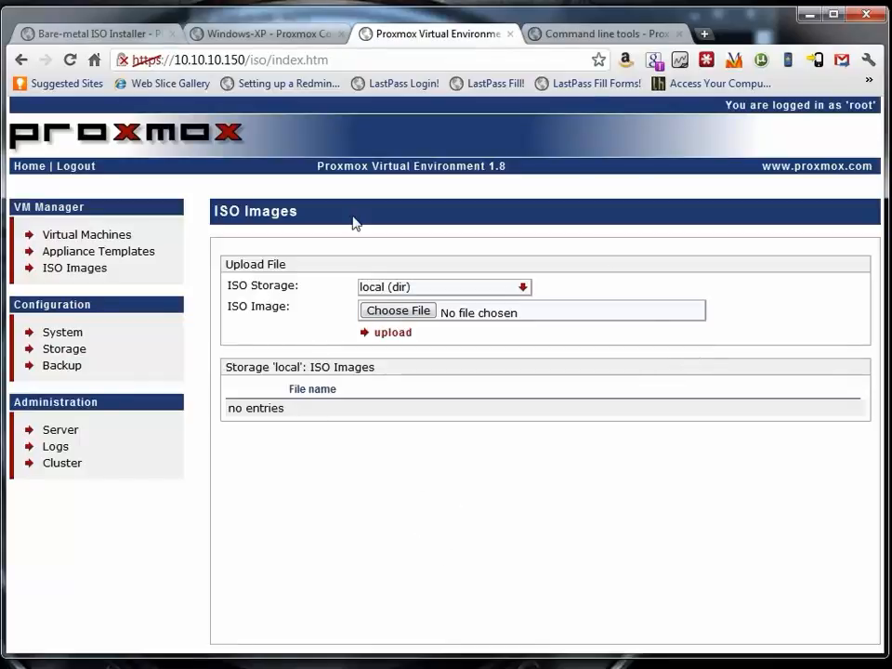
pyautogui.click(81, 243)
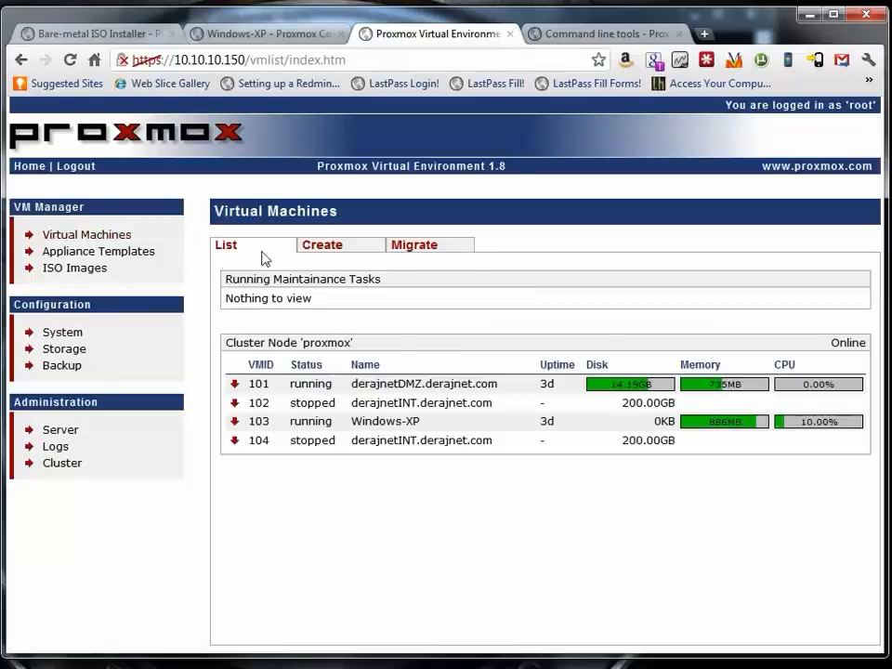
# Step: Open the virtual machine creation form and set the type to Container (OpenVZ) to view its options
pyautogui.click(314, 245)
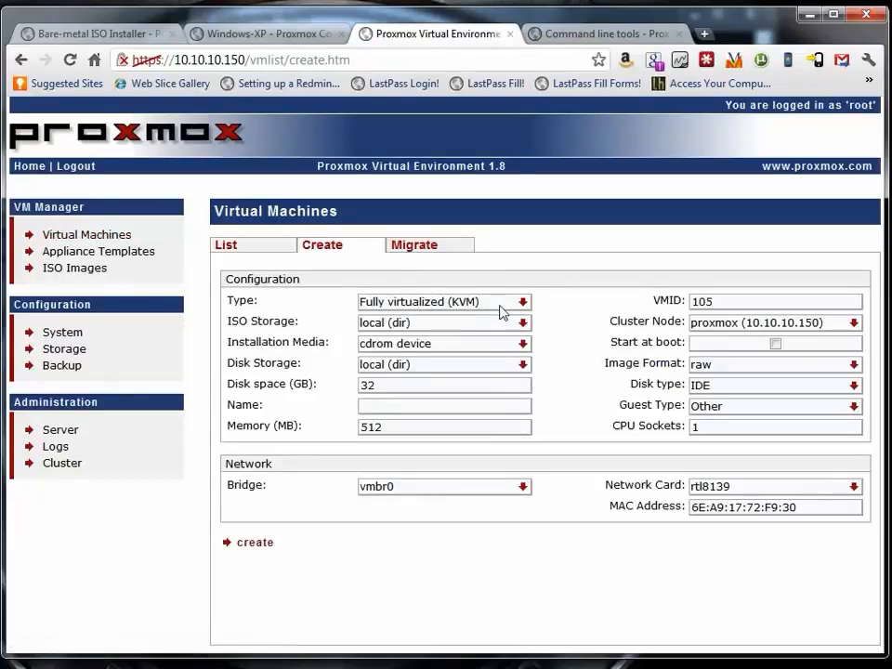
pyautogui.click(519, 304)
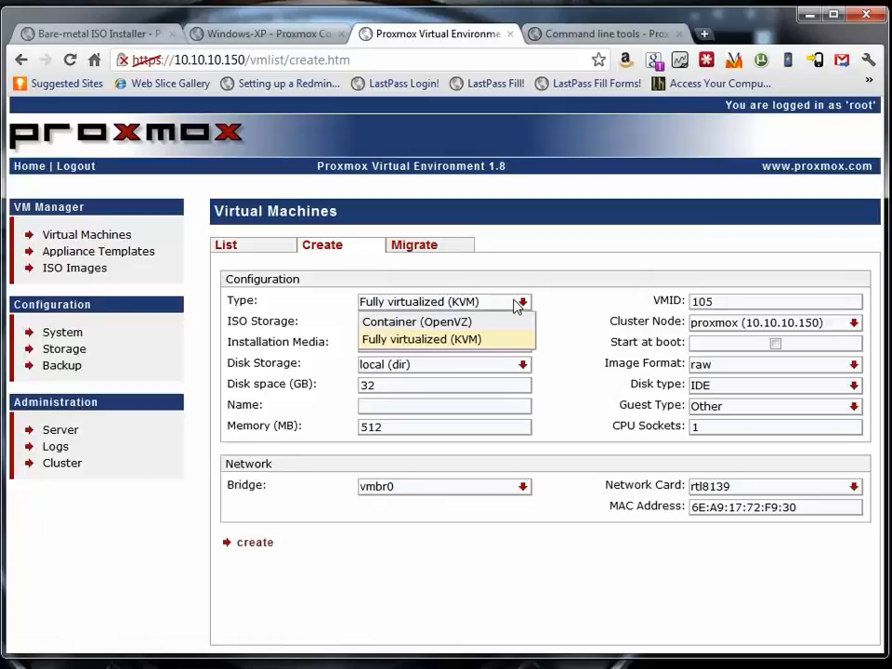
pyautogui.click(474, 324)
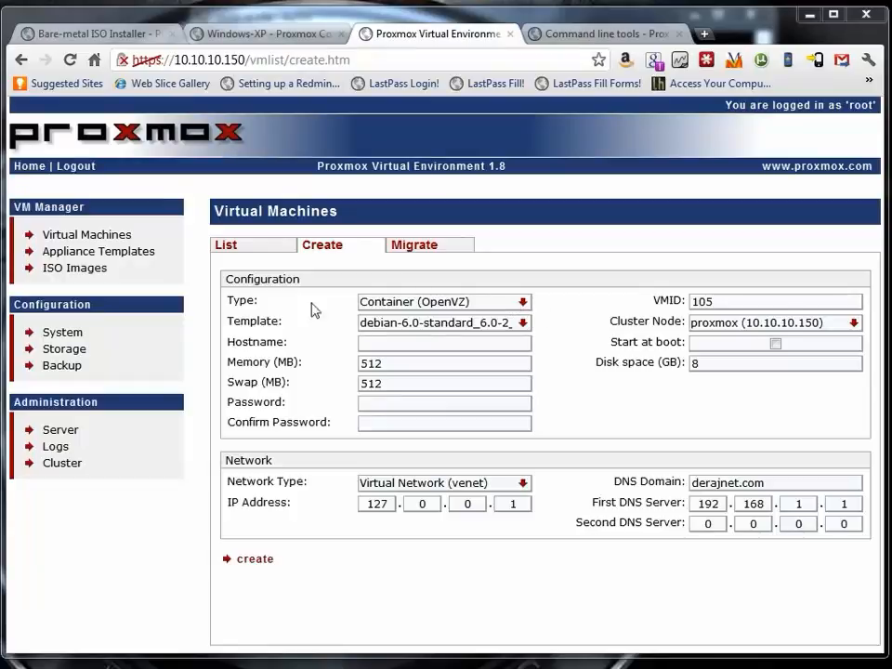
# Step: Try to create a new backup job, and view the storage list
pyautogui.click(63, 366)
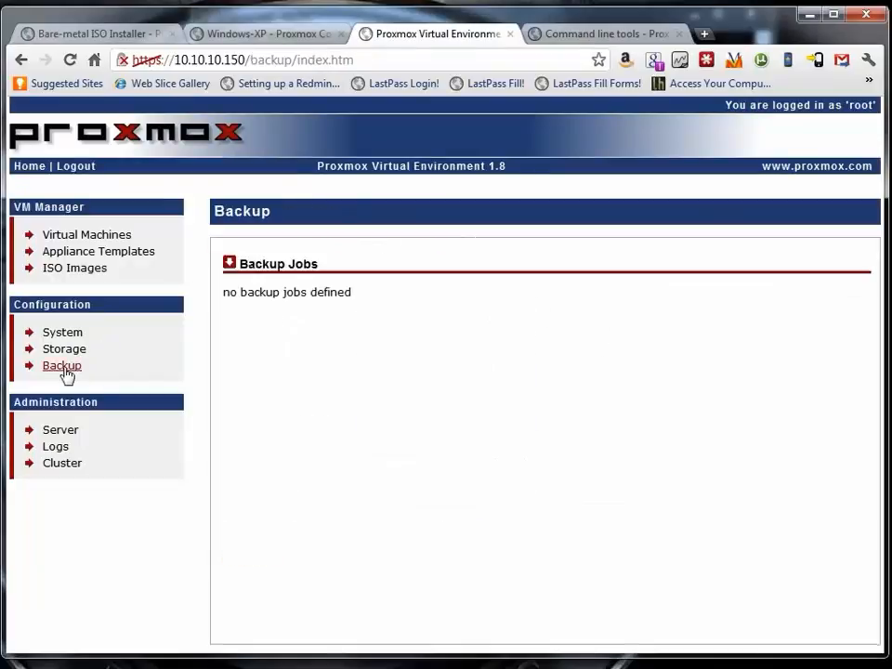
pyautogui.click(231, 268)
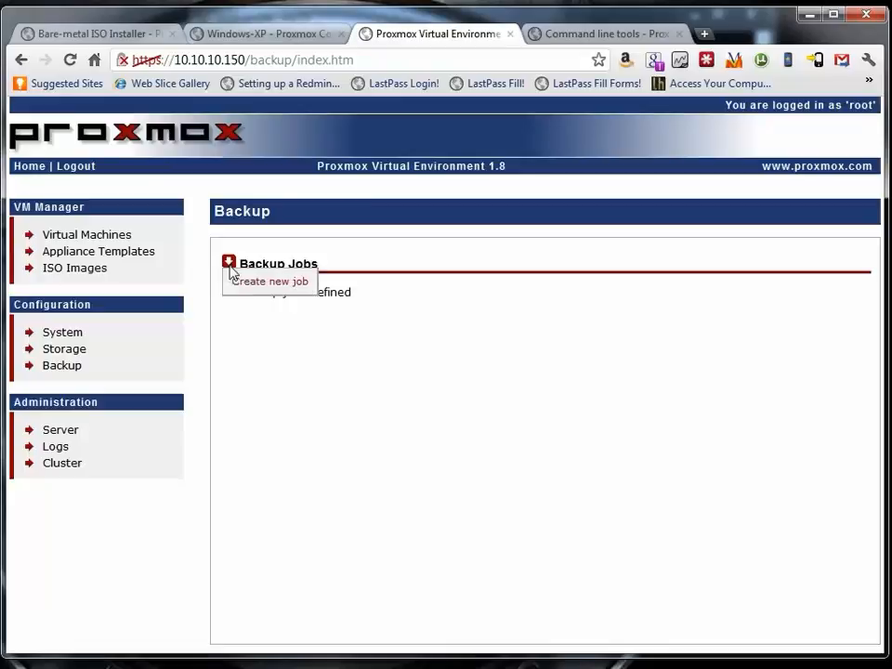
pyautogui.click(253, 282)
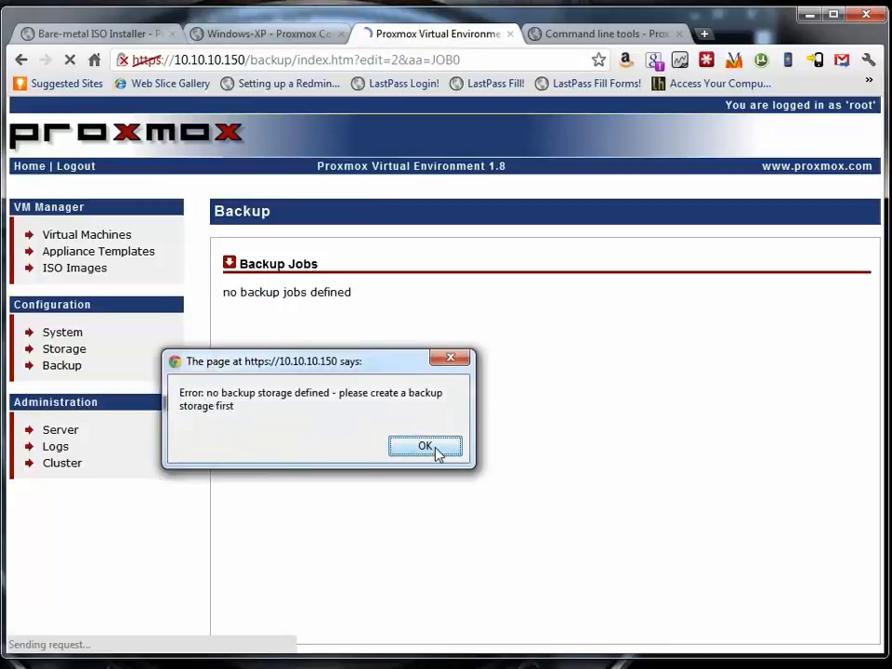
pyautogui.click(424, 447)
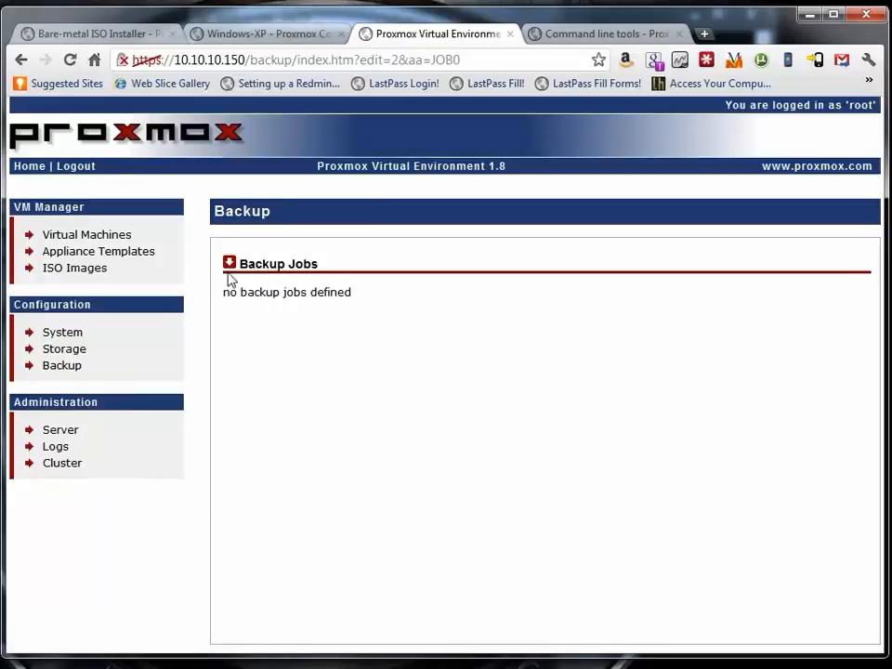
pyautogui.click(64, 352)
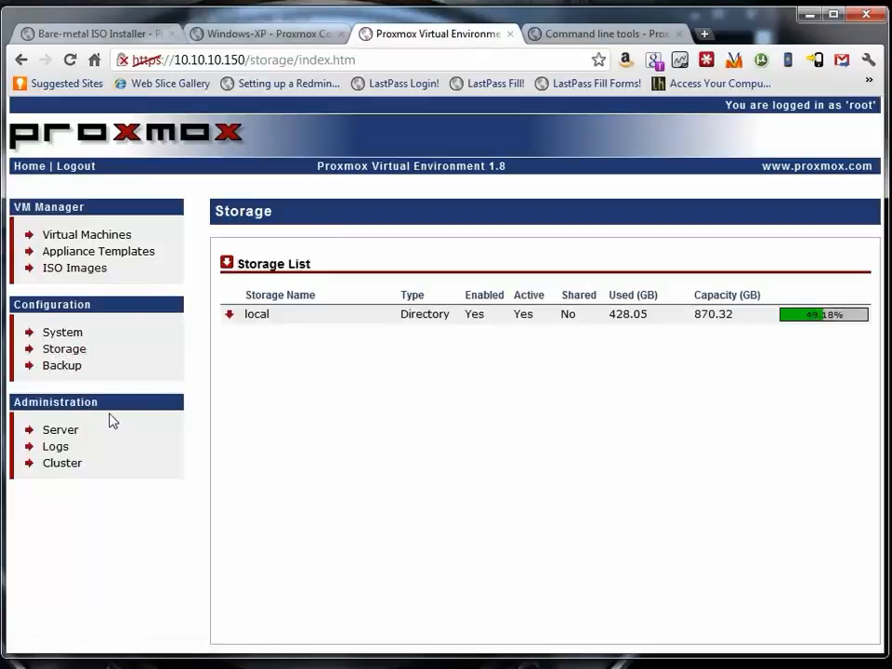
# Step: Examine the server's services and the certificate download page, and return to the services list
pyautogui.click(60, 432)
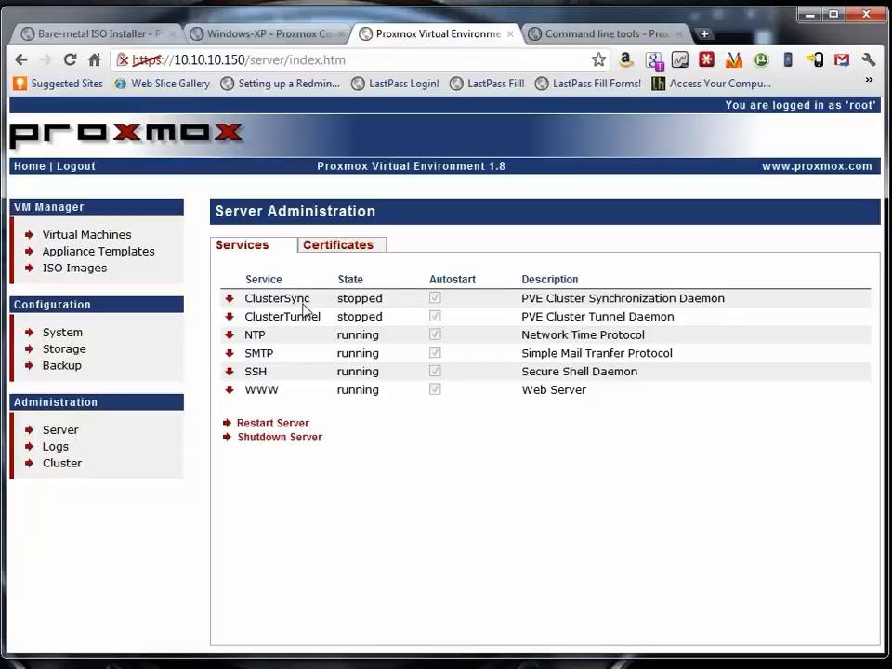
pyautogui.moveTo(343, 315)
pyautogui.mouseDown()
pyautogui.moveTo(403, 311)
pyautogui.moveTo(322, 289)
pyautogui.moveTo(340, 298)
pyautogui.mouseUp()
pyautogui.click(337, 247)
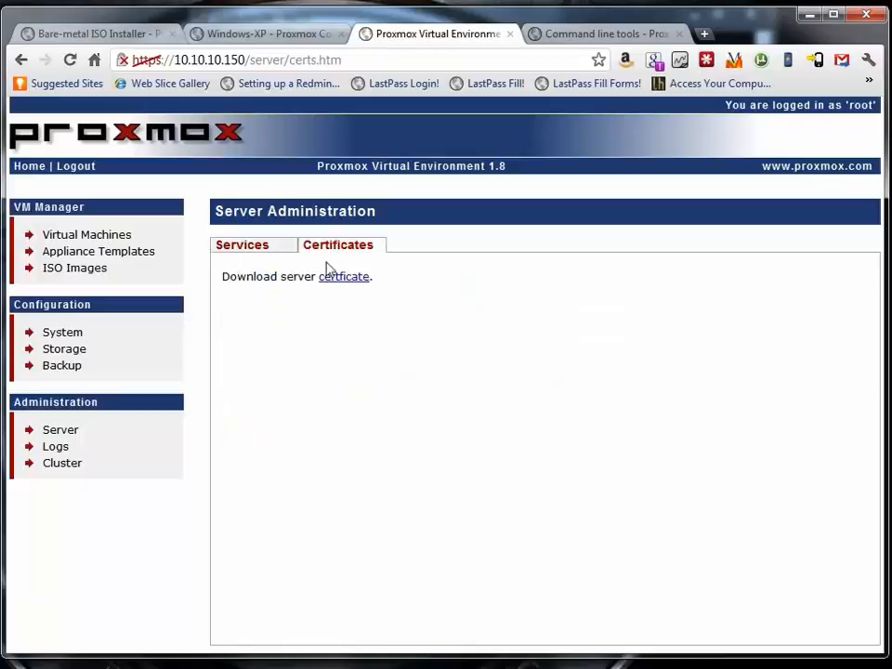
pyautogui.click(259, 250)
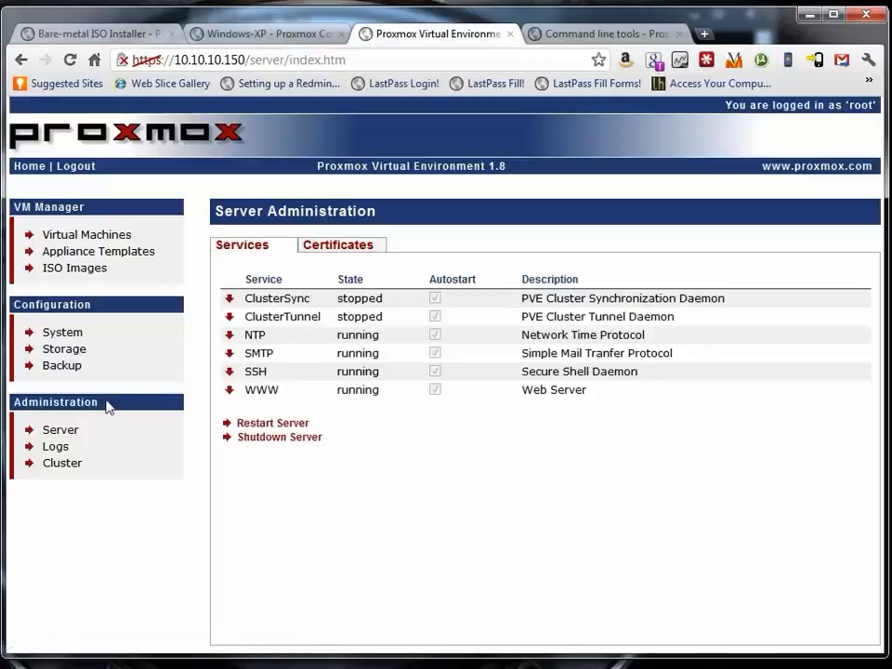
# Step: Review the maintenance task logs and the realtime syslog, going back to its earliest listed entries
pyautogui.click(56, 450)
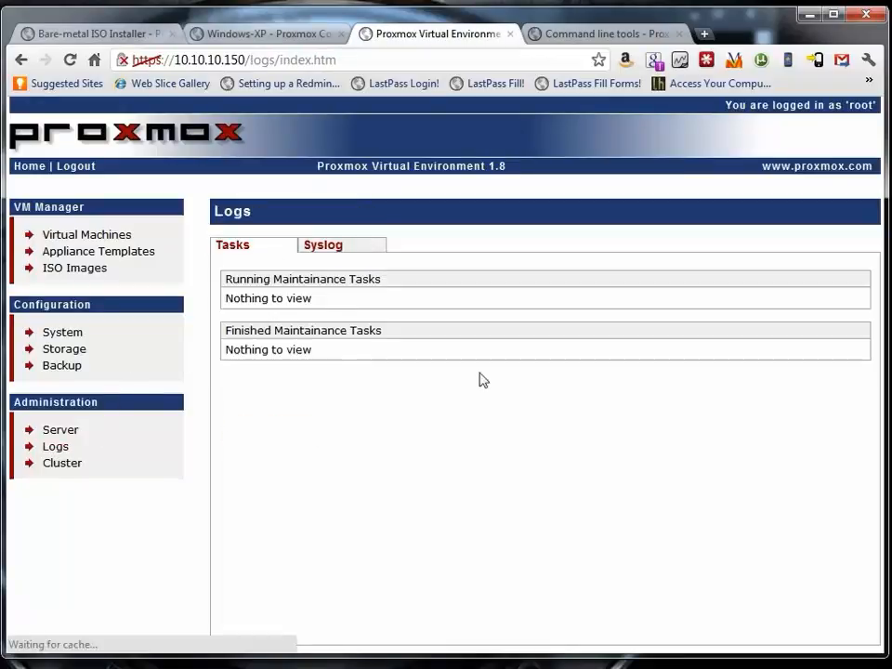
pyautogui.click(368, 254)
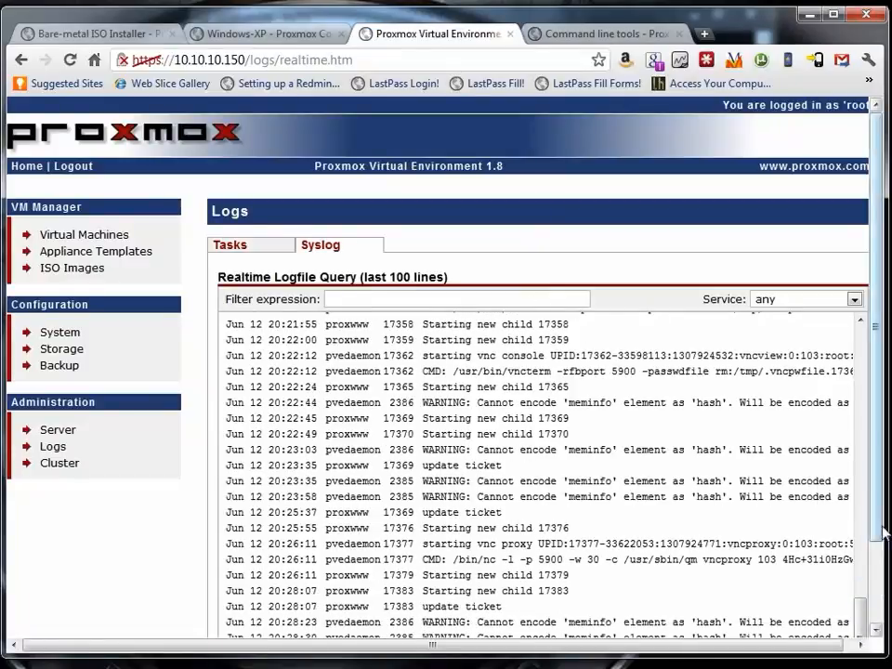
pyautogui.scroll(-2, 884, 578)
pyautogui.scroll(-1, 883, 578)
pyautogui.moveTo(621, 606)
pyautogui.mouseDown()
pyautogui.moveTo(811, 611)
pyautogui.moveTo(624, 593)
pyautogui.mouseUp()
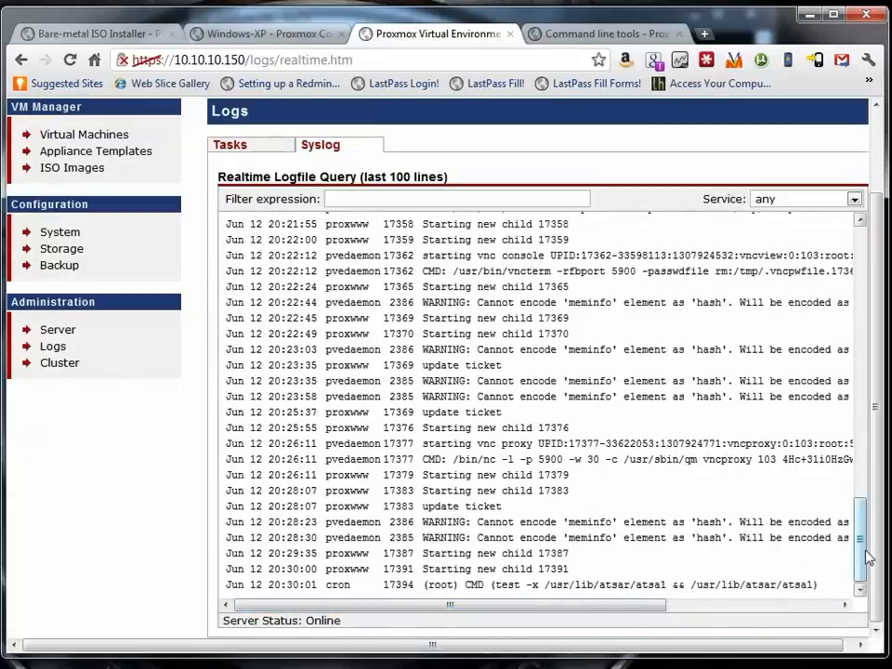
pyautogui.moveTo(861, 558); pyautogui.dragTo(861, 260)
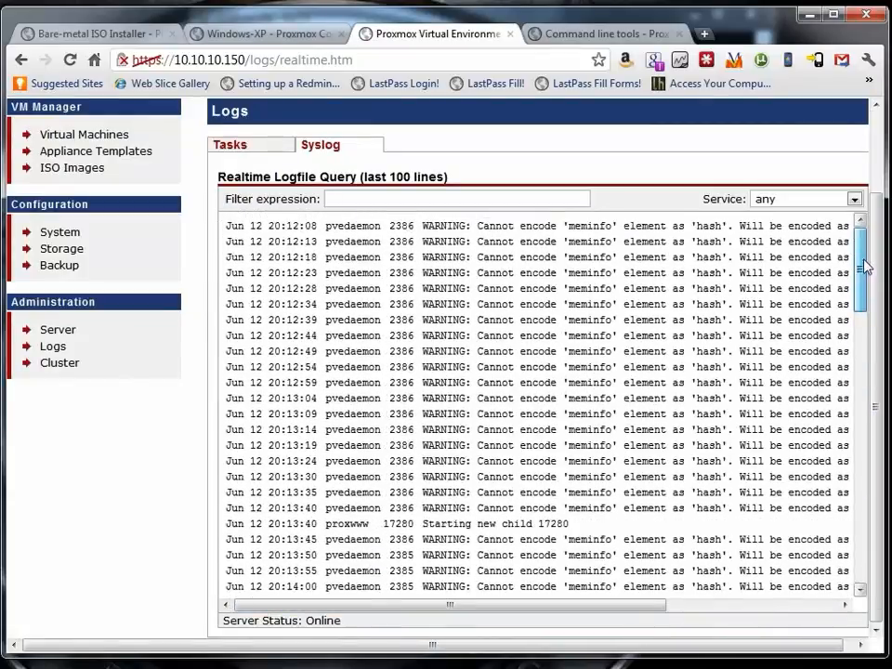
# Step: Examine the cluster nodes' host details, from IP address and state to memory and disk usage
pyautogui.click(58, 363)
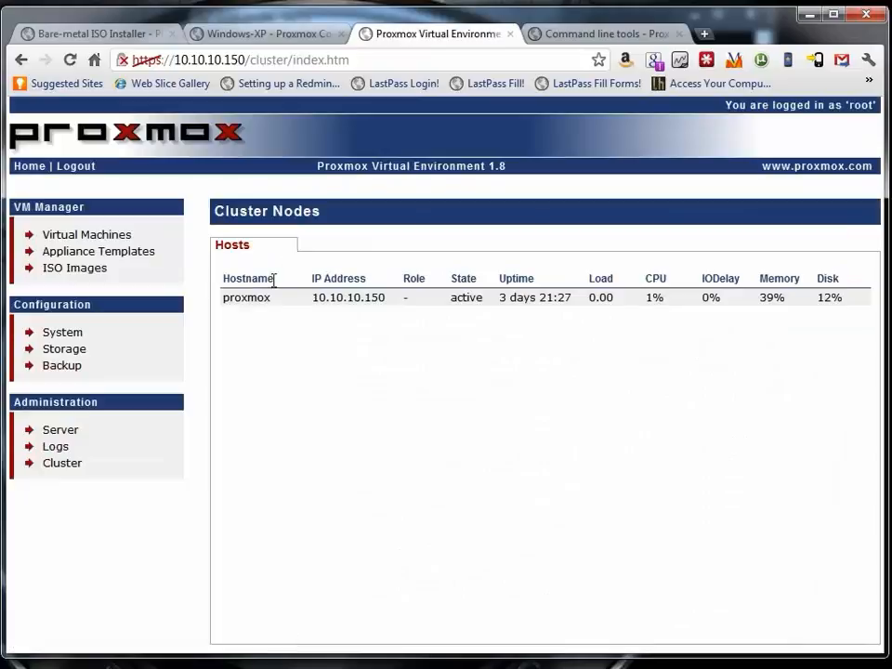
pyautogui.moveTo(306, 304); pyautogui.dragTo(870, 303)
pyautogui.click(812, 354)
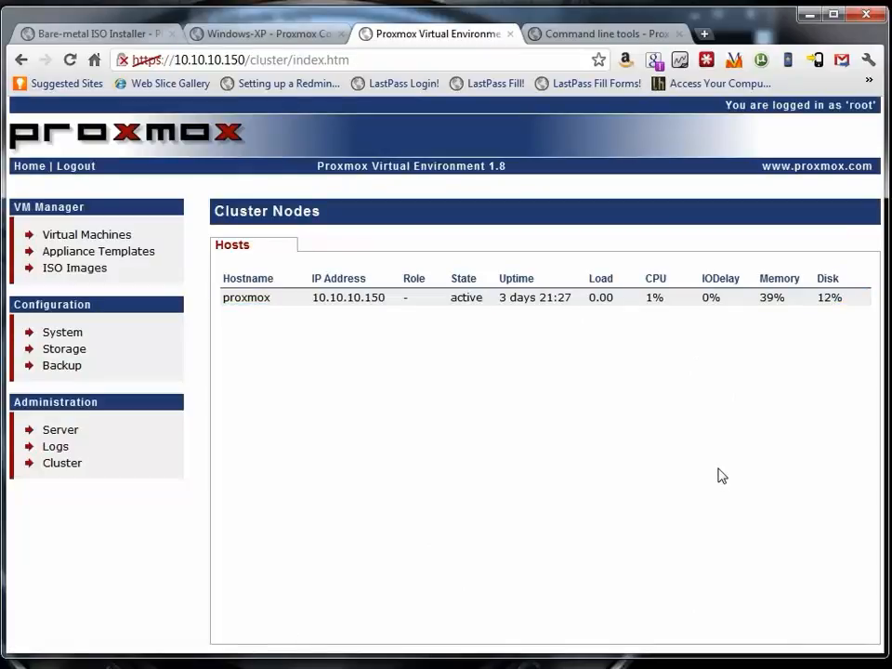